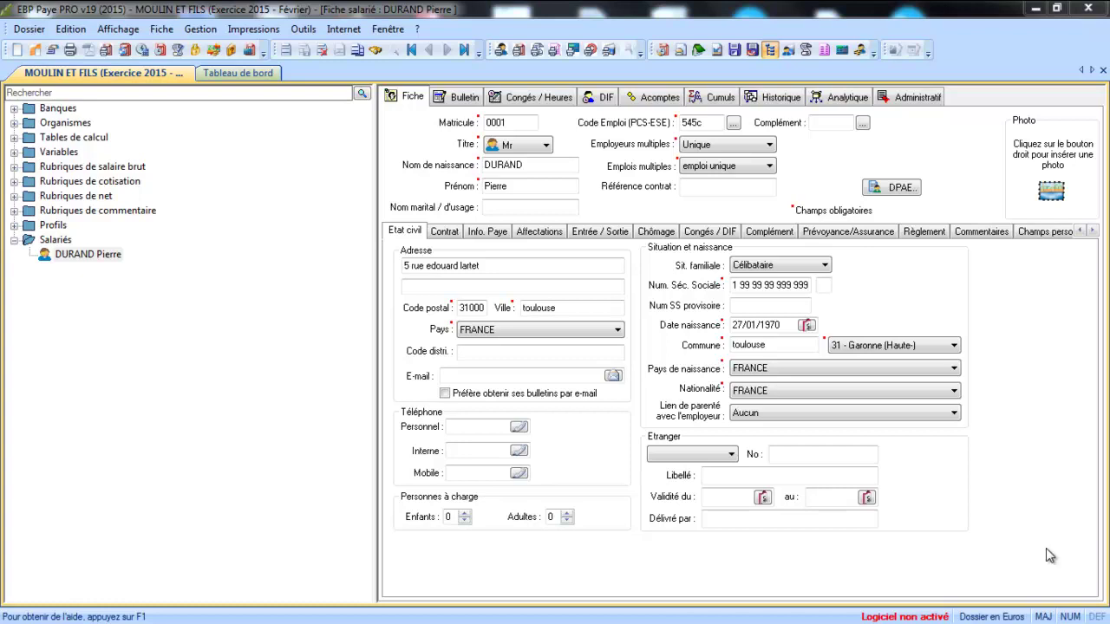
- Review the Etats Administratifs properties, including the indemnity items of the Pôle emploi employer attestation, and close them
{"action": "key", "text": "alt+d"}
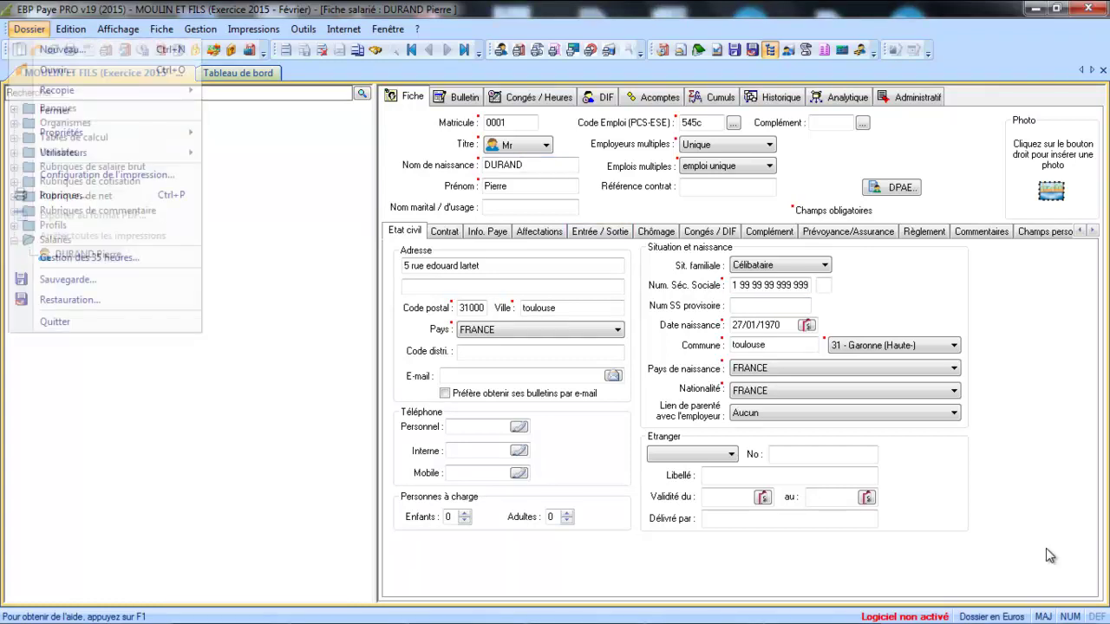
{"action": "mouse_move", "coordinate": [104, 133]}
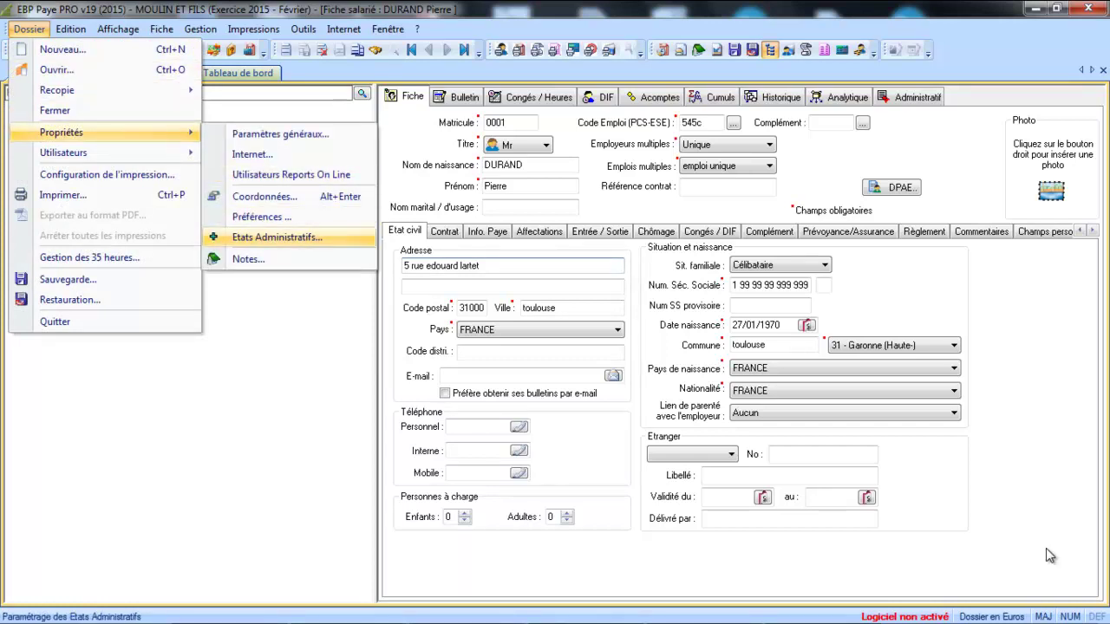
{"action": "key", "text": "Return"}
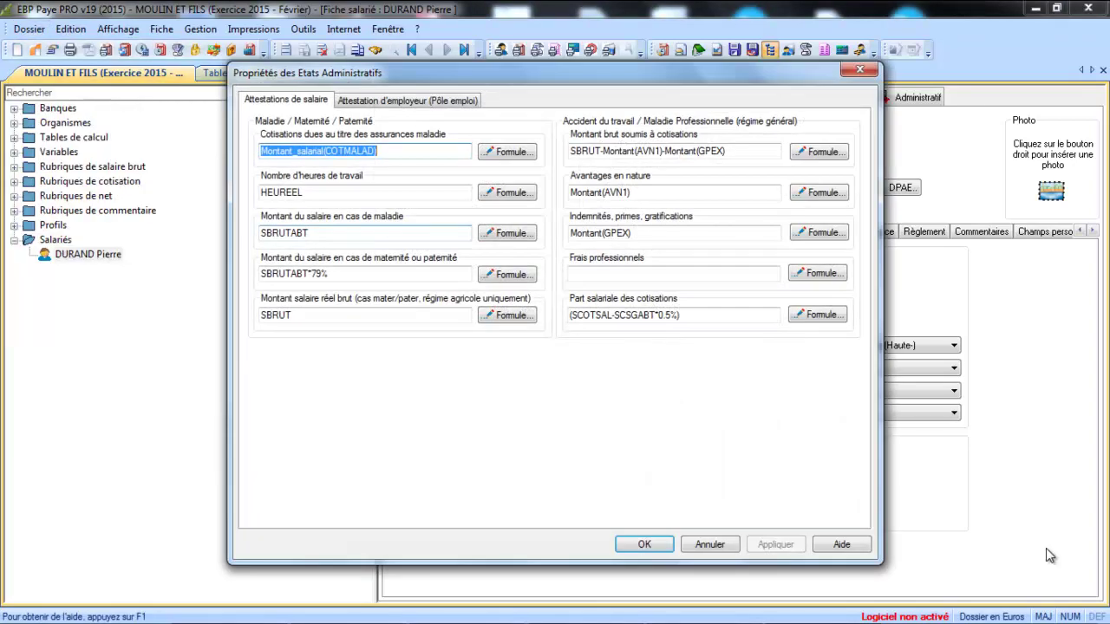
{"action": "key", "text": "ctrl+Tab"}
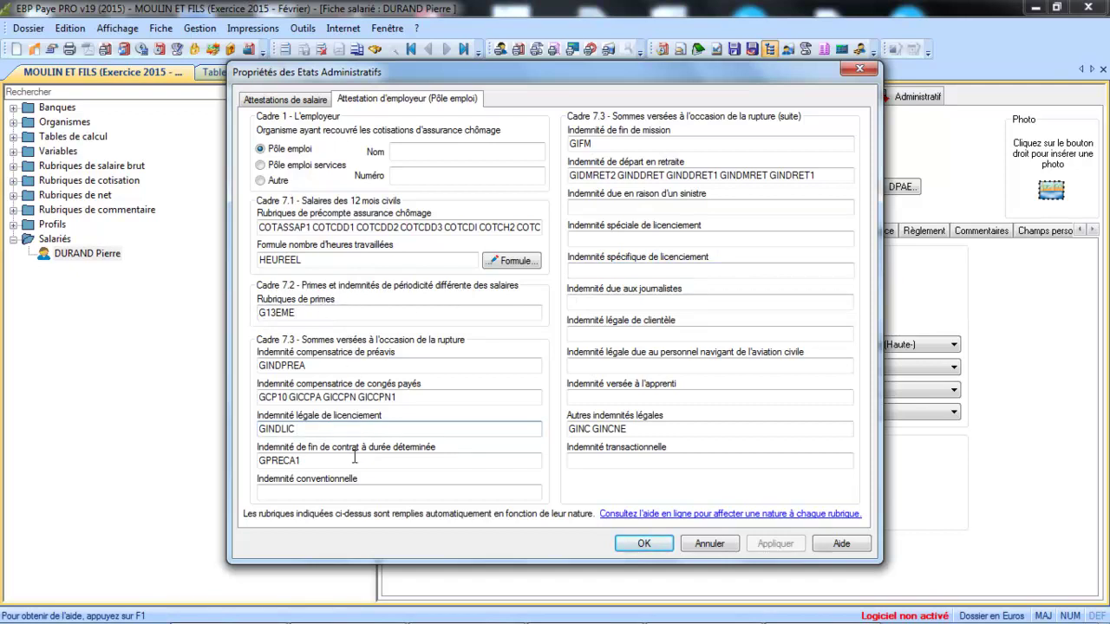
{"action": "left_click", "coordinate": [326, 428]}
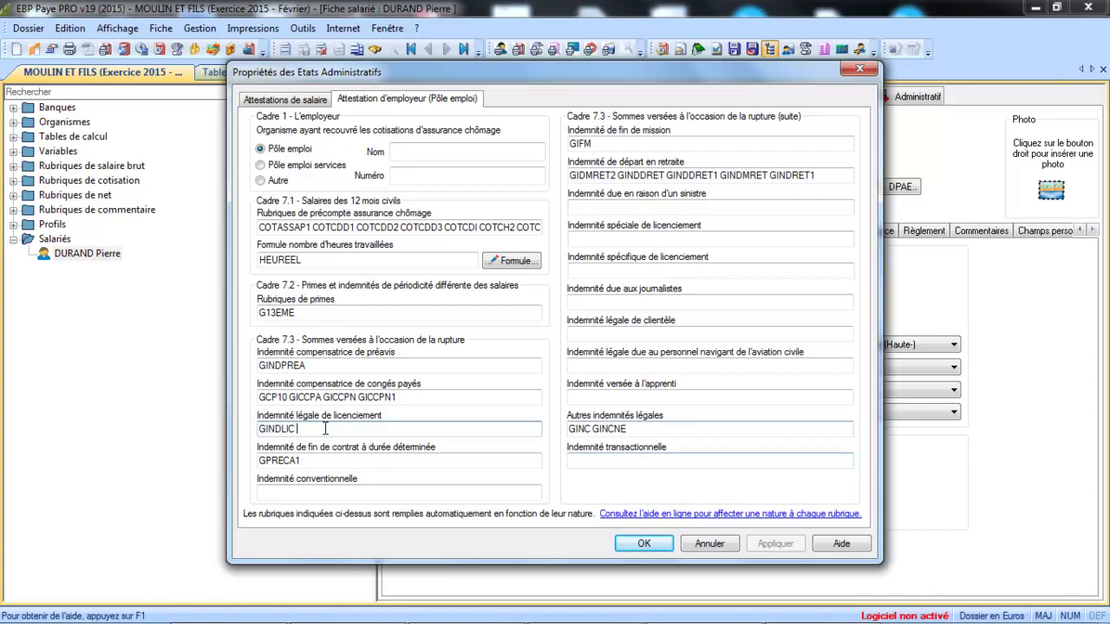
{"action": "key", "text": "Return"}
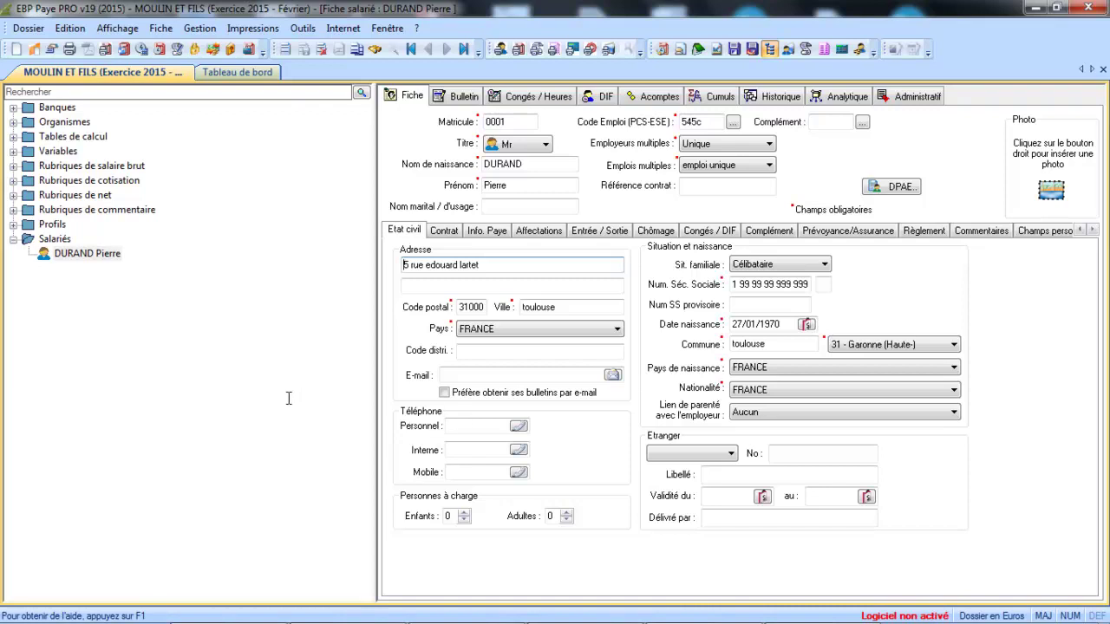
- Record the employee's departure at the end of the payslip with Démission as the reason, save the record, and show the payslip
{"action": "left_click", "coordinate": [599, 230]}
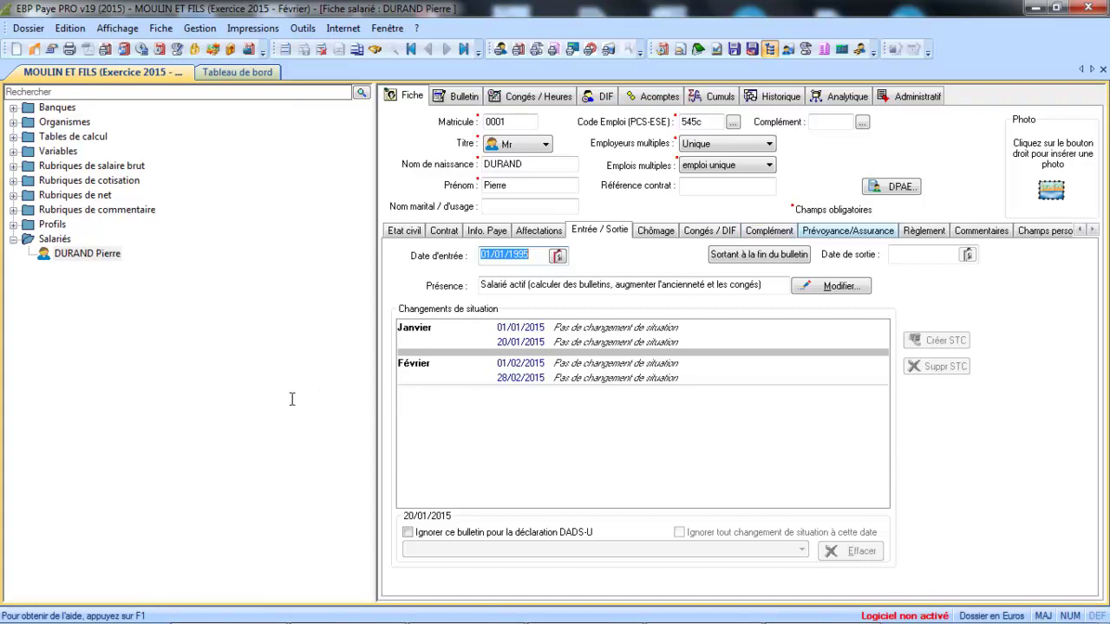
{"action": "left_click", "coordinate": [922, 254]}
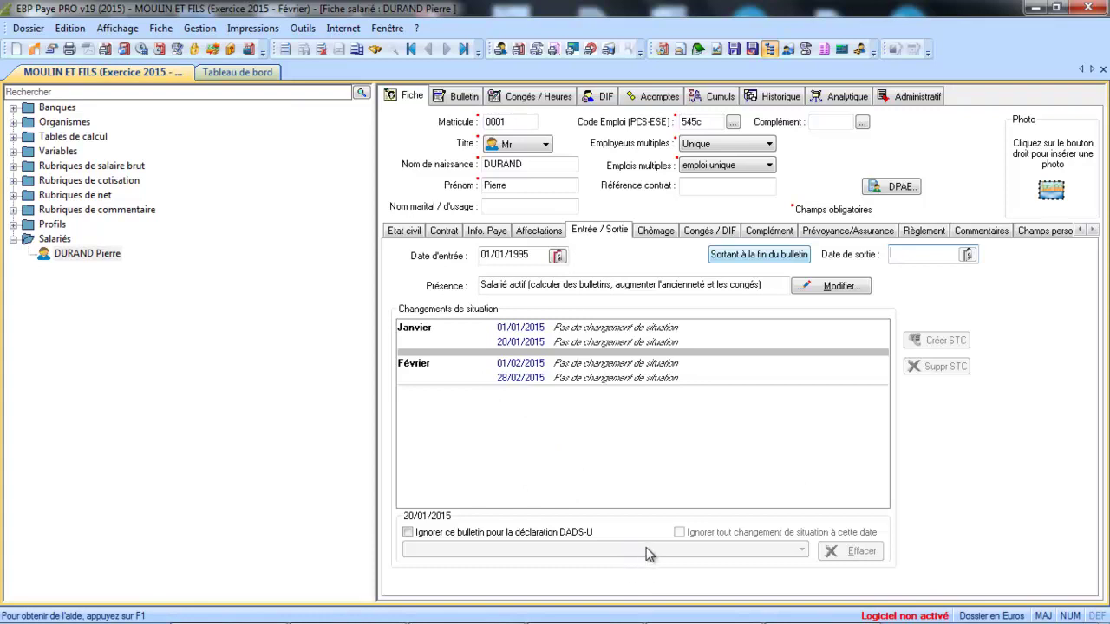
{"action": "left_click", "coordinate": [759, 254]}
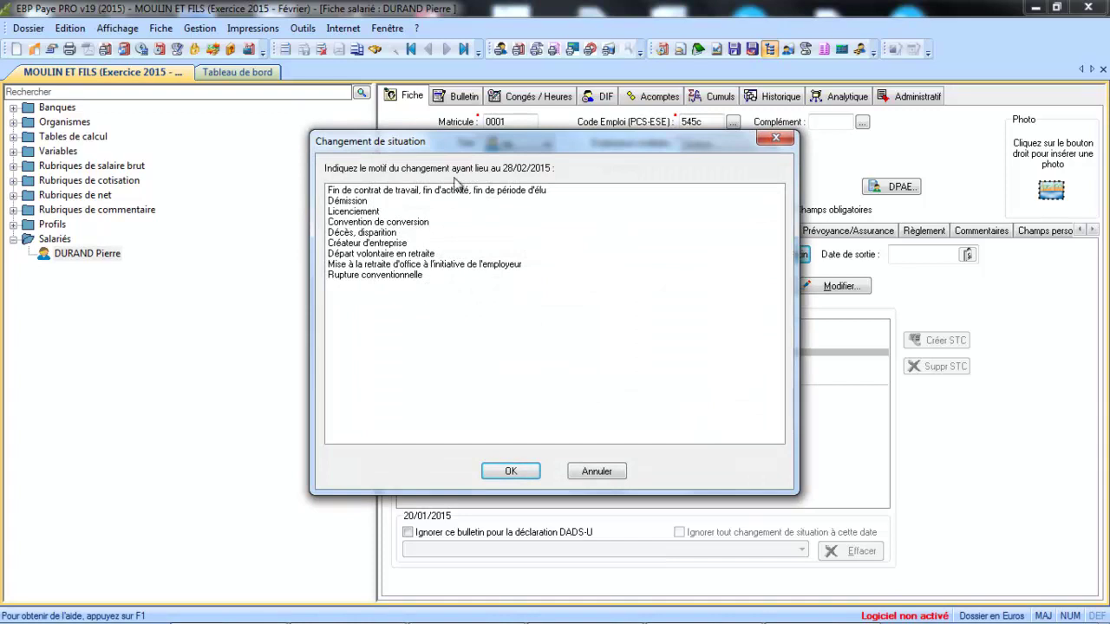
{"action": "left_click", "coordinate": [348, 201]}
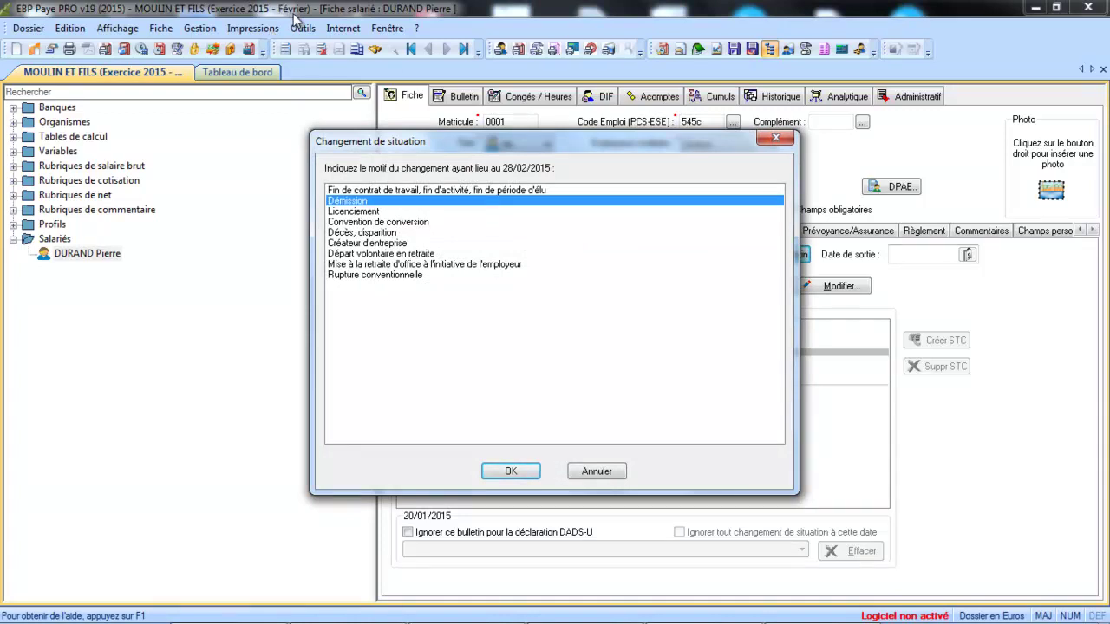
{"action": "key", "text": "Return"}
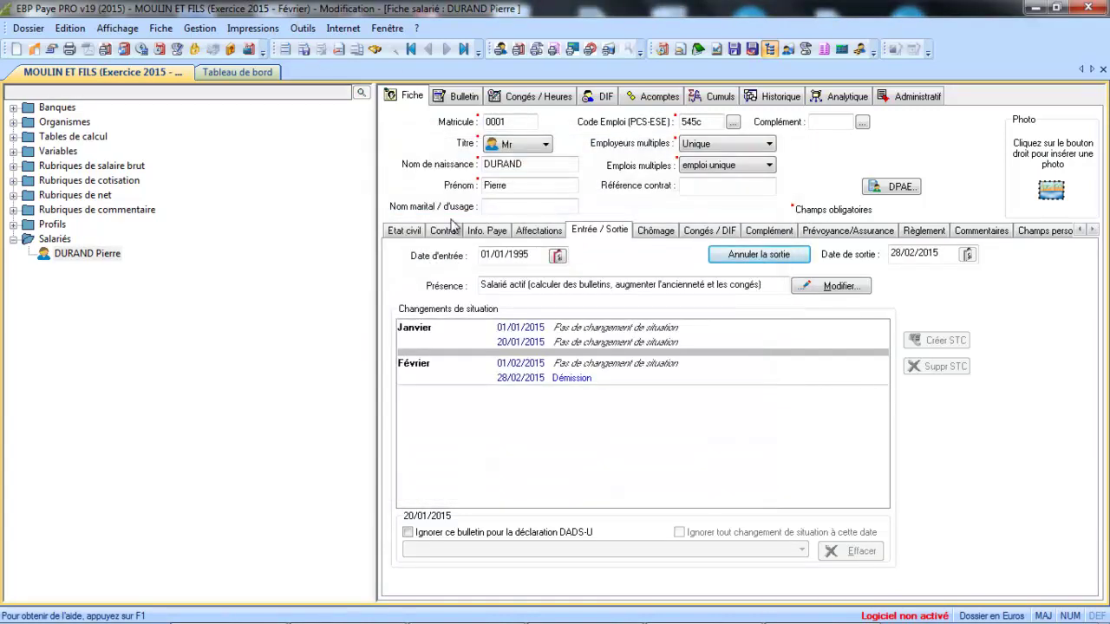
{"action": "key", "text": "Escape"}
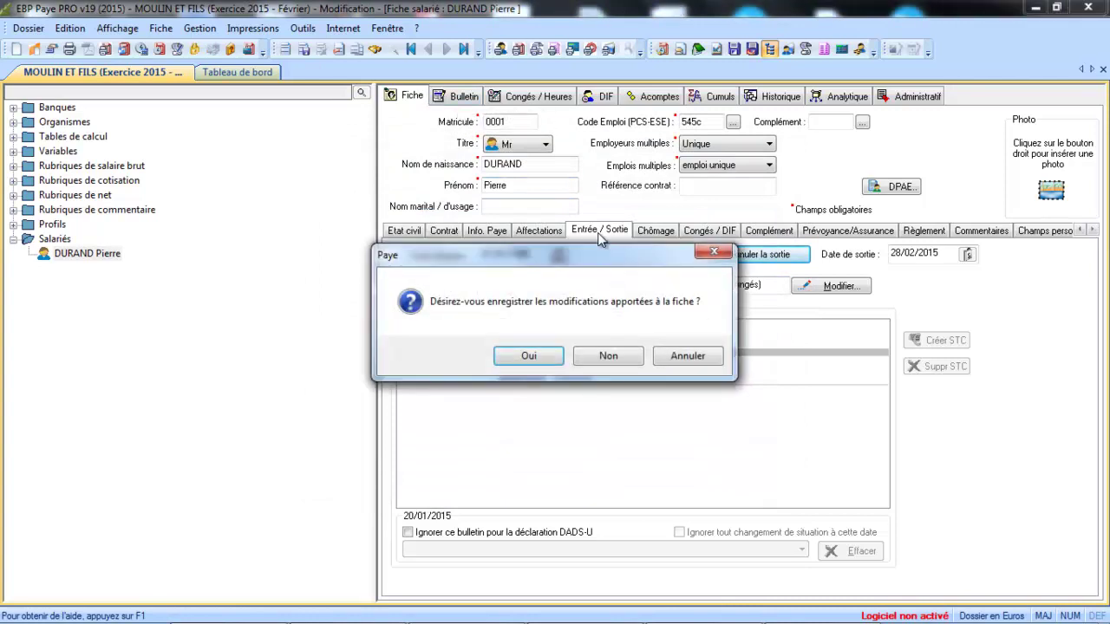
{"action": "key", "text": "Return"}
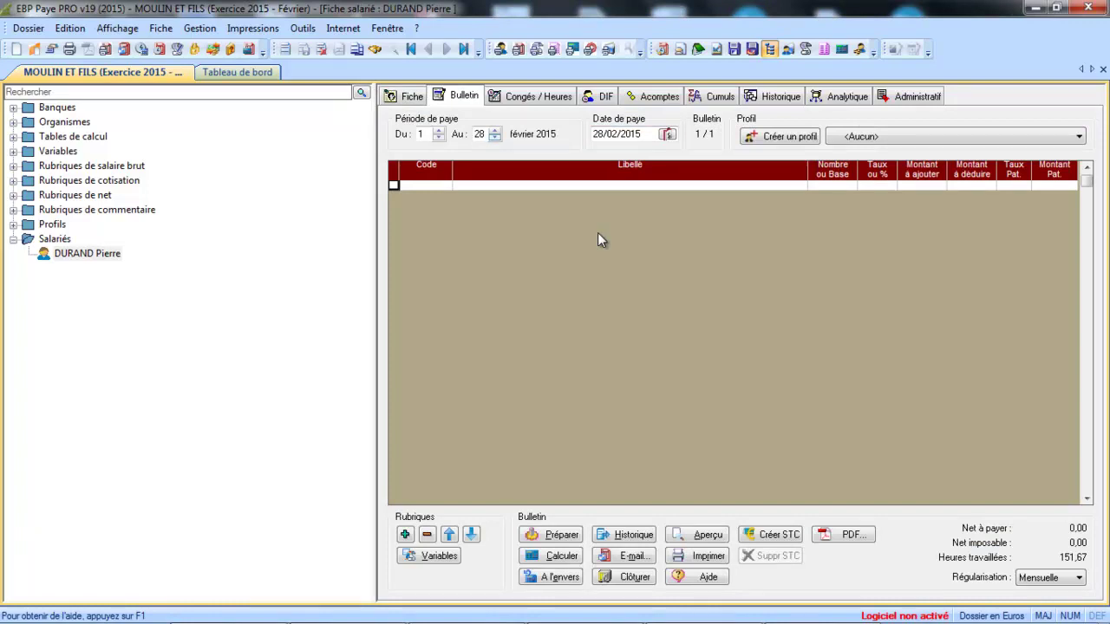
- Set the pay period to end on day 15 and the payment date to 16/02/2015, and save the payslip
{"action": "left_click", "coordinate": [656, 245]}
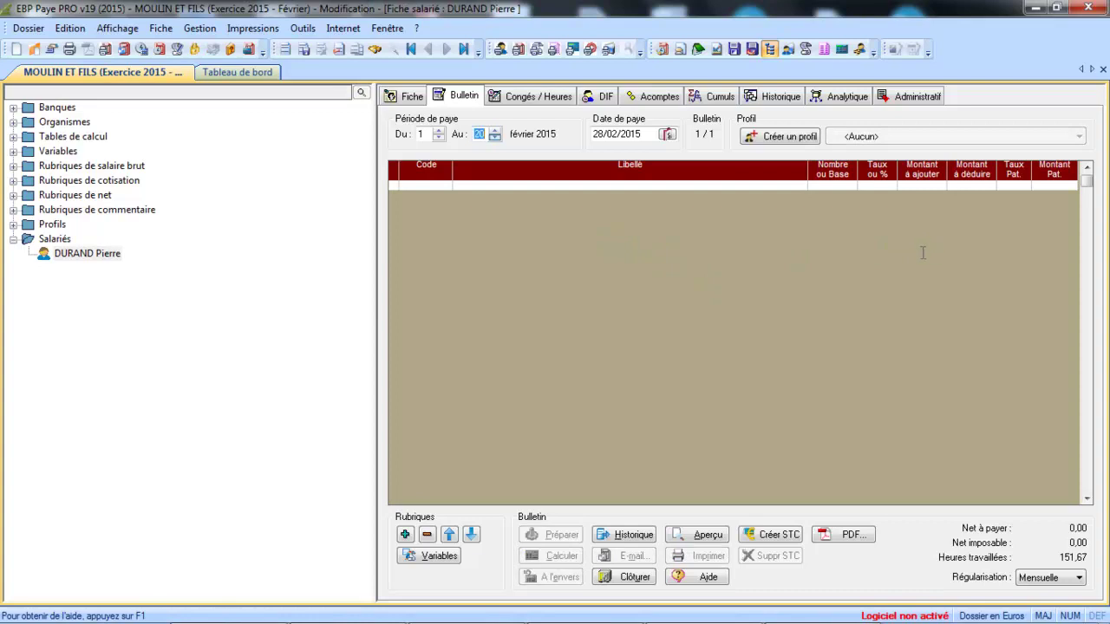
{"action": "type", "text": "15"}
{"action": "left_click", "coordinate": [668, 134]}
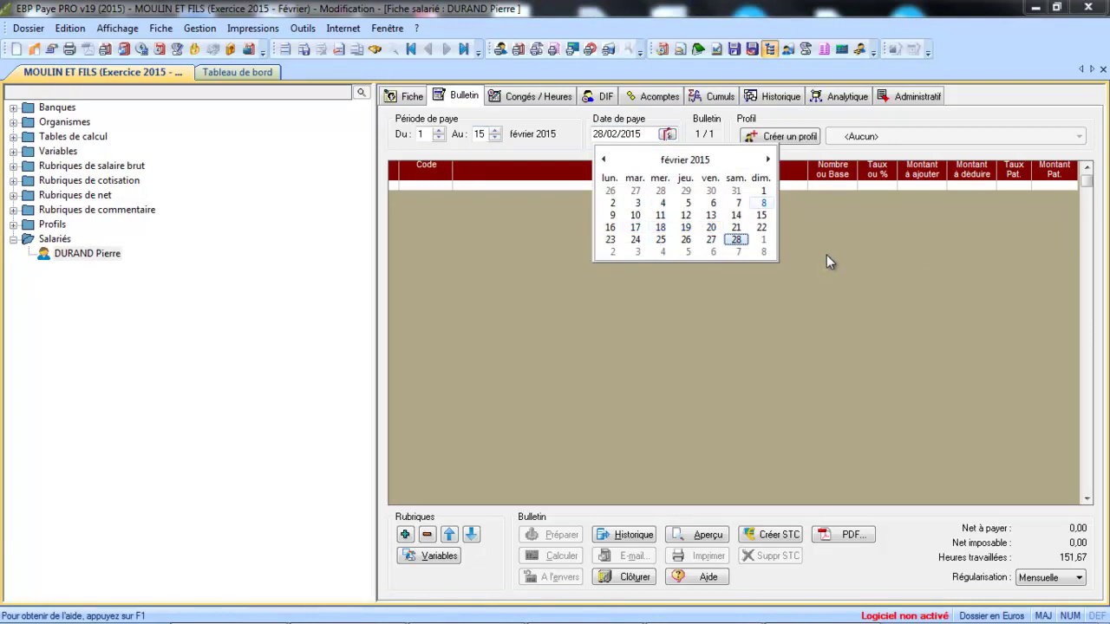
{"action": "key", "text": "Return"}
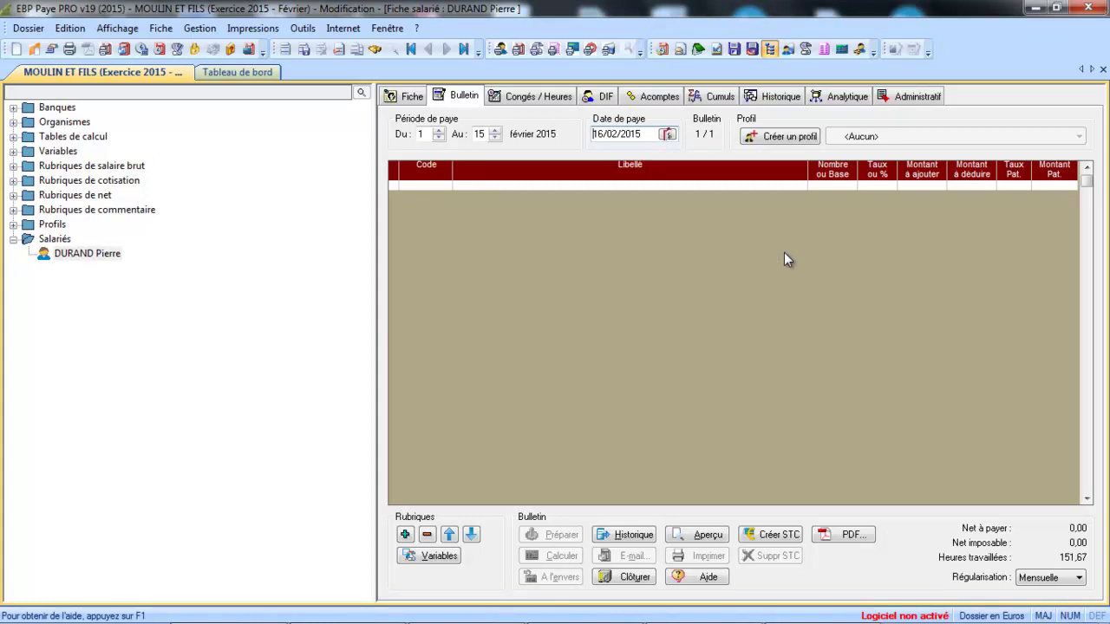
{"action": "left_click", "coordinate": [303, 49]}
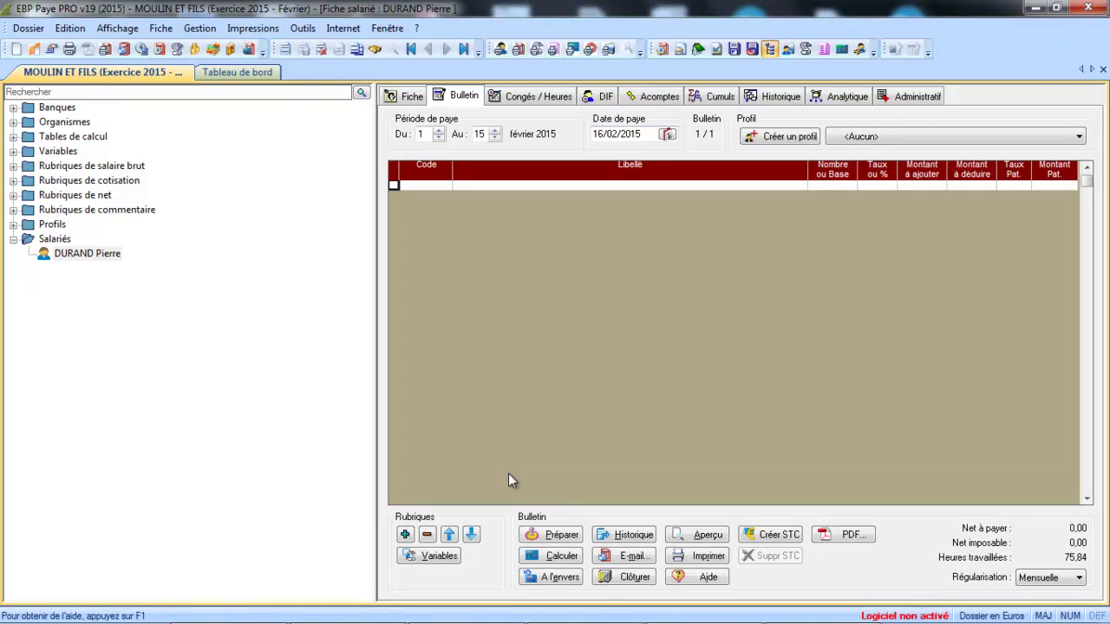
- Assign the Horaire profile to the payslip and check the departure date in the employee's entry and exit details
{"action": "key", "text": "alt+Down"}
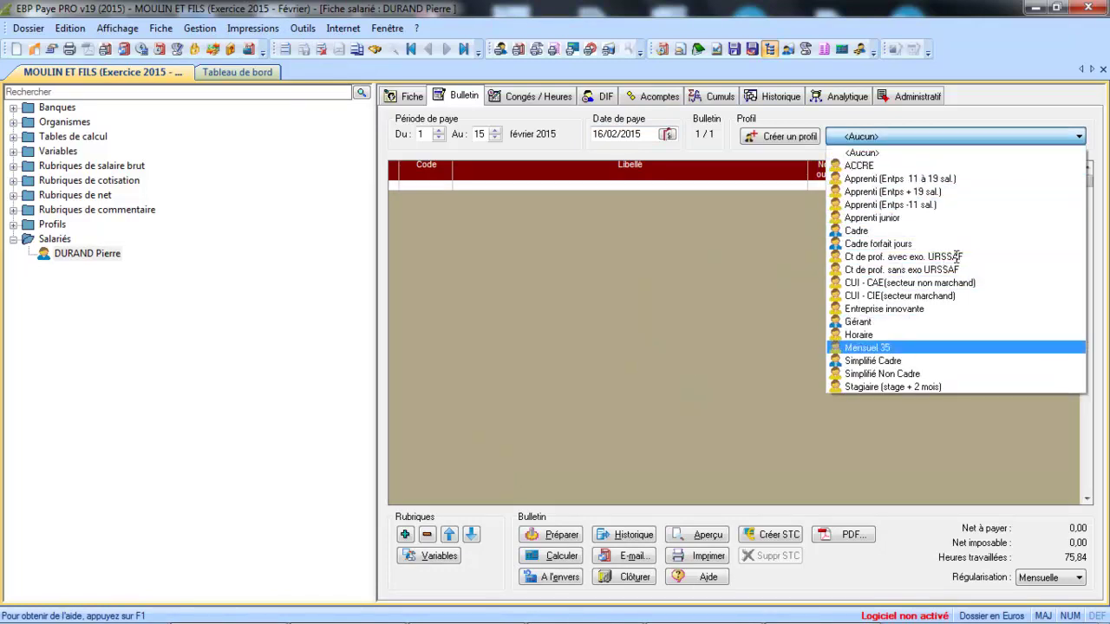
{"action": "key", "text": "Return"}
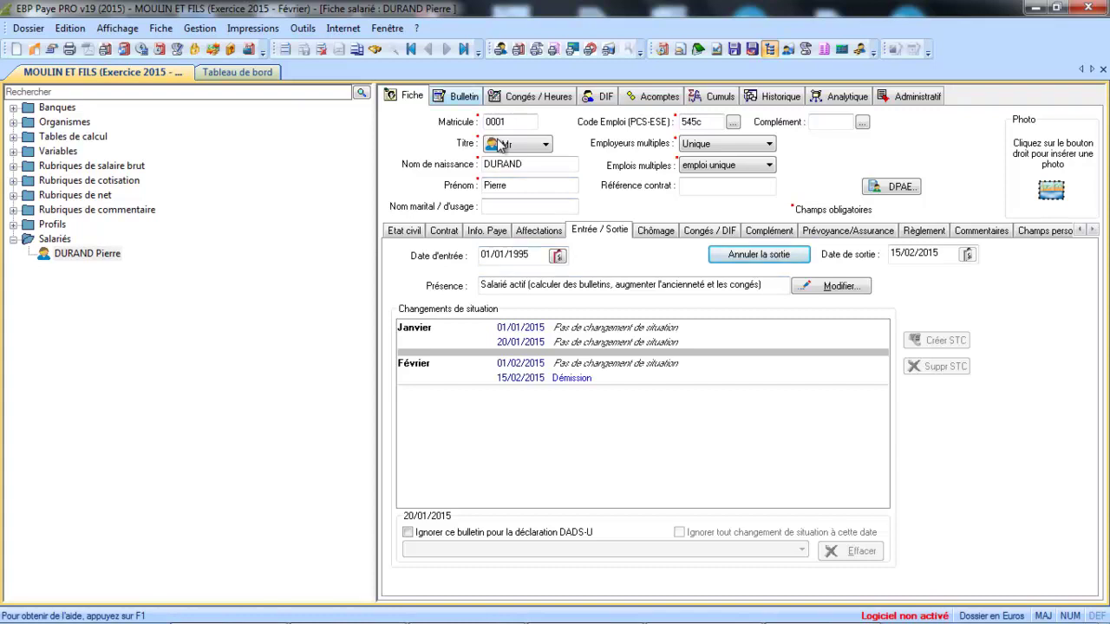
{"action": "key", "text": "ctrl+Tab"}
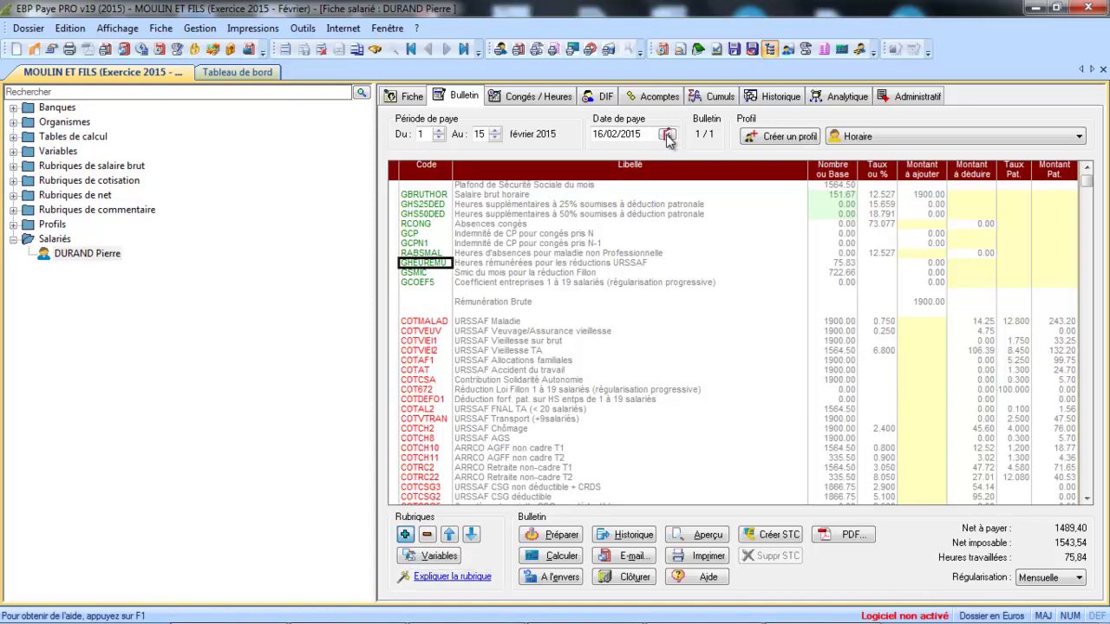
- Add the gross gain item GICCPN (Indemnité comp. CP N, en cas de départ) to the payslip and recalculate it
{"action": "key", "text": "Insert"}
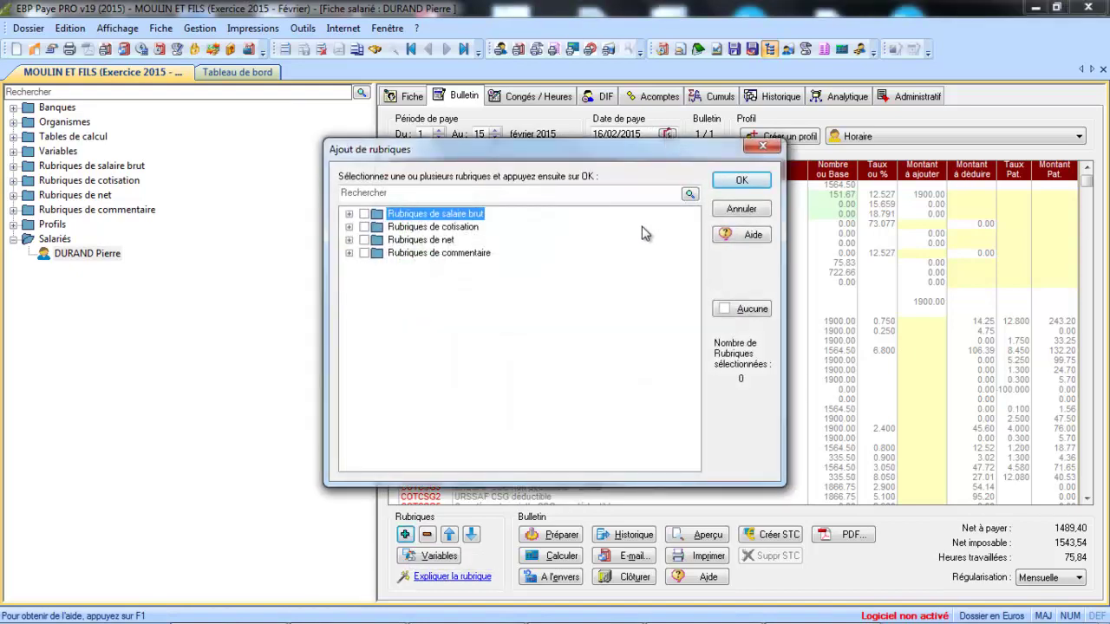
{"action": "key", "text": "Right"}
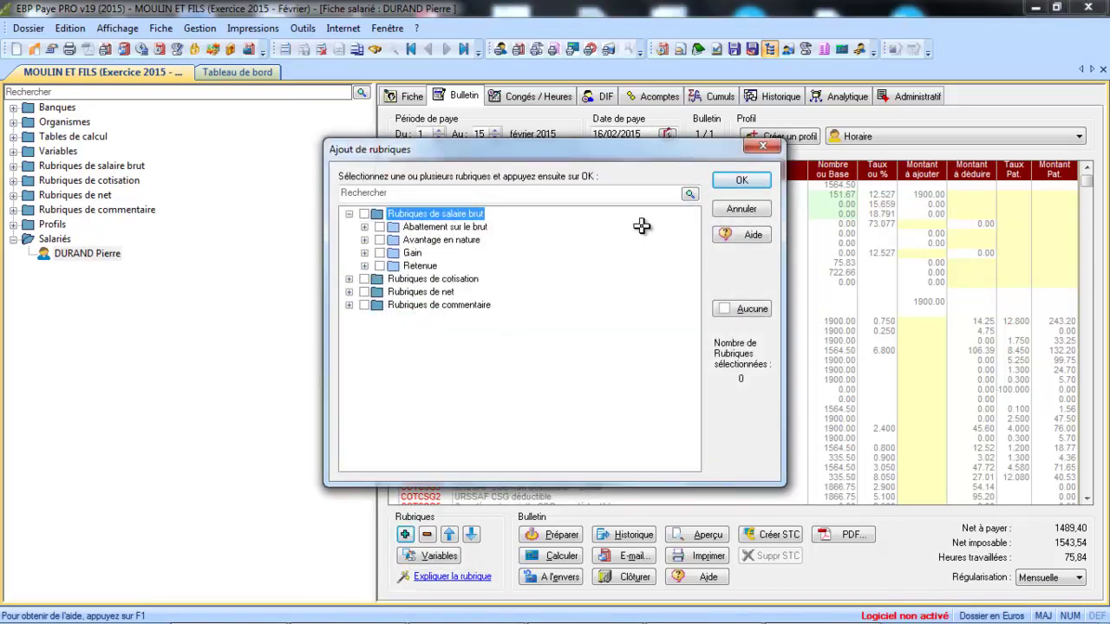
{"action": "left_click", "coordinate": [364, 252]}
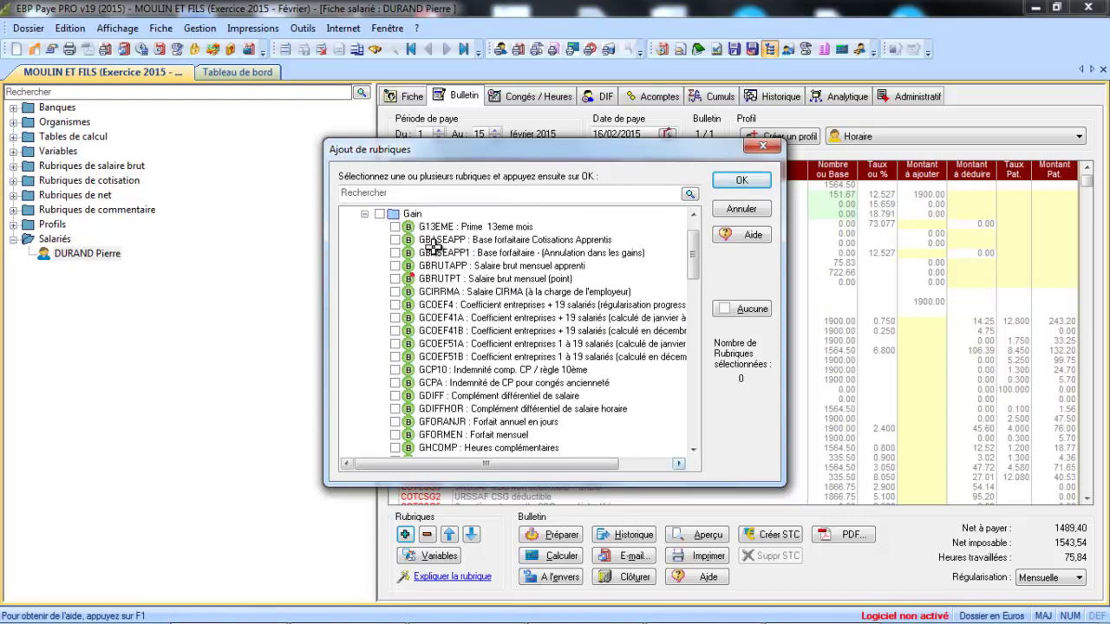
{"action": "scroll", "coordinate": [429, 250], "scroll_direction": "down", "scroll_amount": 2}
{"action": "scroll", "coordinate": [426, 252], "scroll_direction": "down", "scroll_amount": 5}
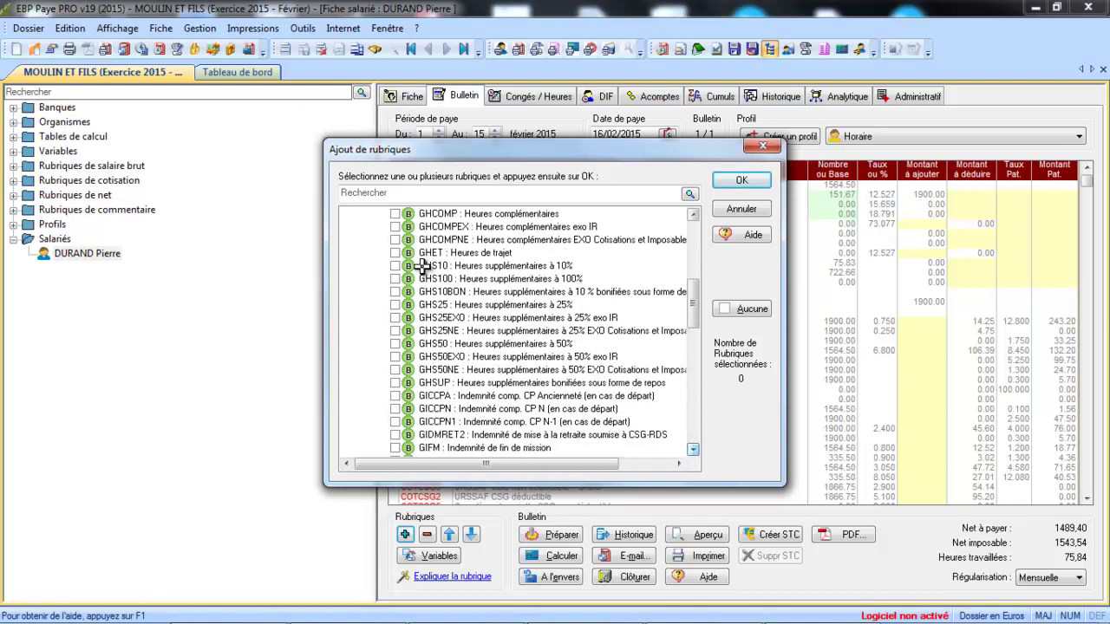
{"action": "scroll", "coordinate": [422, 267], "scroll_direction": "down", "scroll_amount": 1}
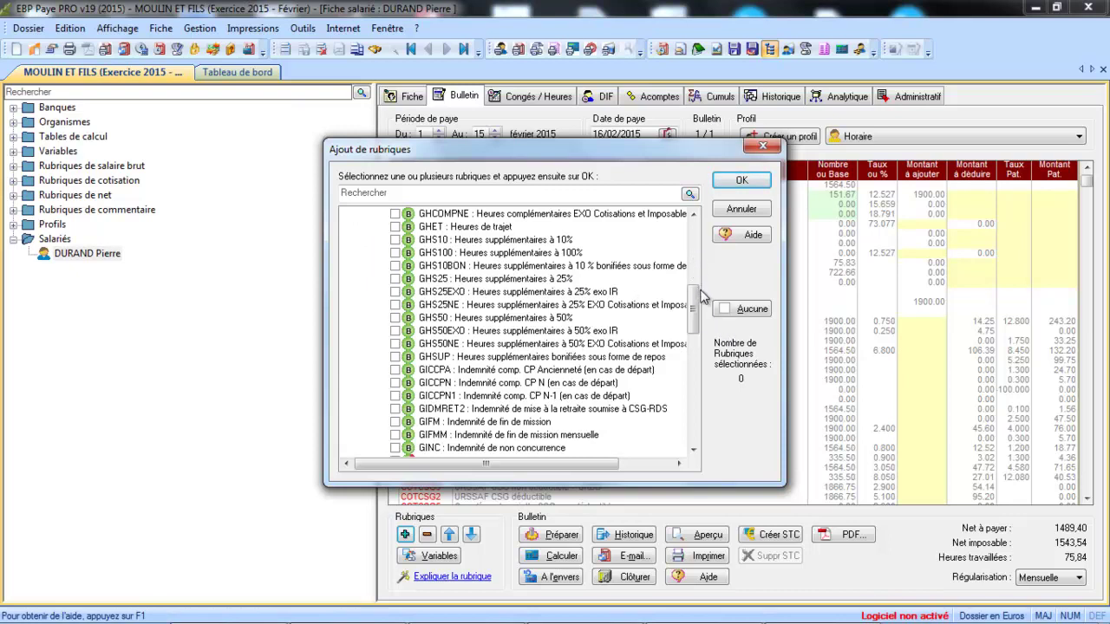
{"action": "left_click", "coordinate": [527, 395]}
{"action": "left_click", "coordinate": [524, 385]}
{"action": "scroll", "coordinate": [546, 403], "scroll_direction": "down", "scroll_amount": 1}
{"action": "scroll", "coordinate": [533, 409], "scroll_direction": "down", "scroll_amount": 3}
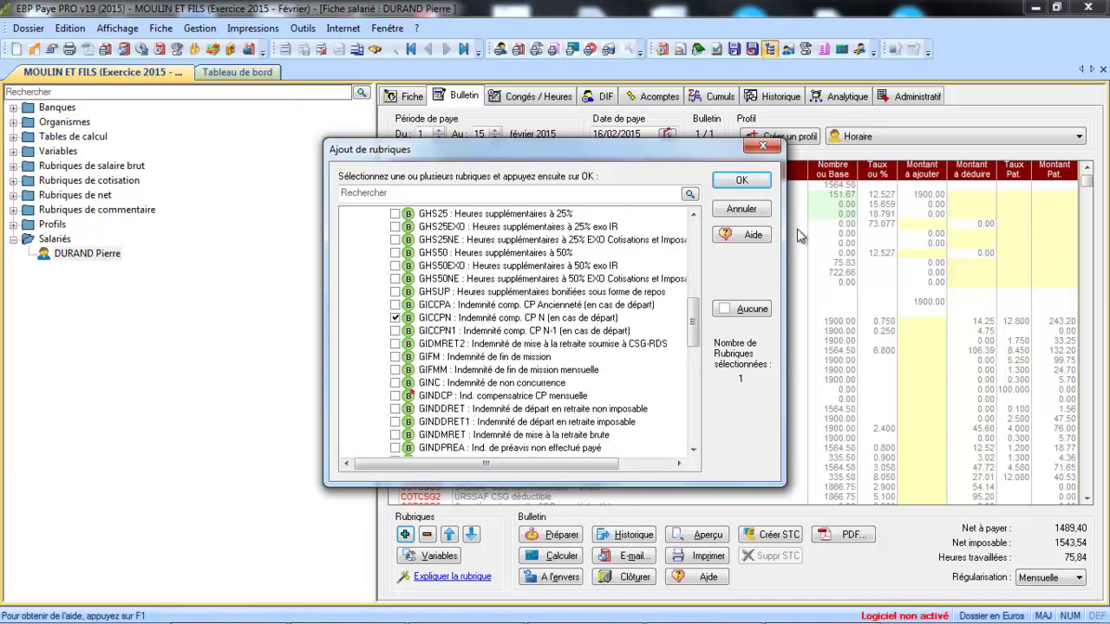
{"action": "scroll", "coordinate": [828, 234], "scroll_direction": "down", "scroll_amount": 1}
{"action": "scroll", "coordinate": [486, 231], "scroll_direction": "down", "scroll_amount": 4}
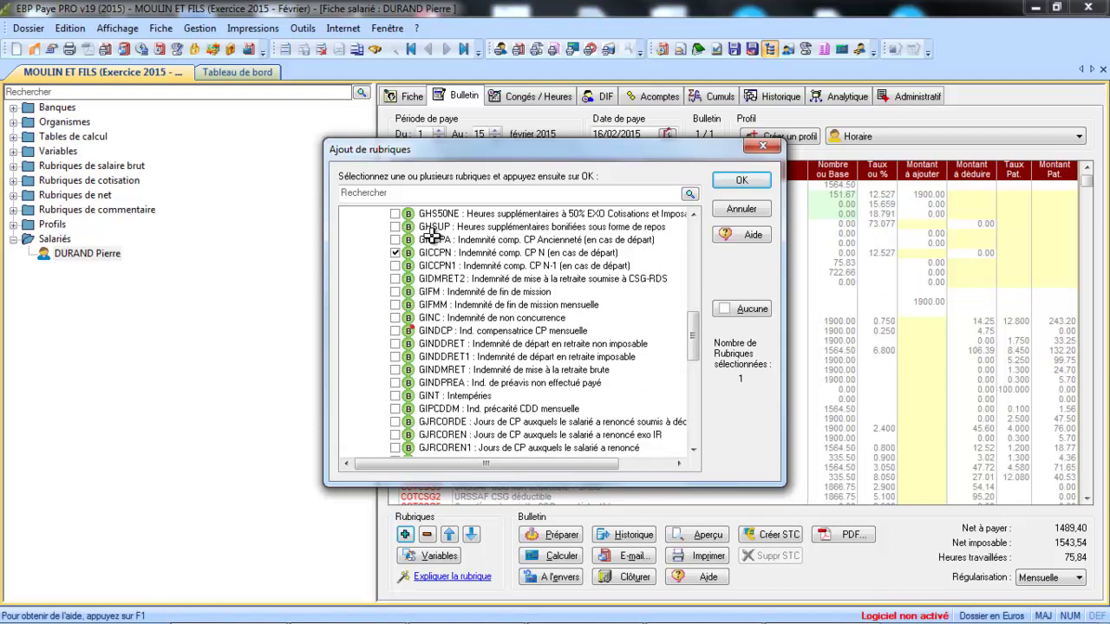
{"action": "key", "text": "Return"}
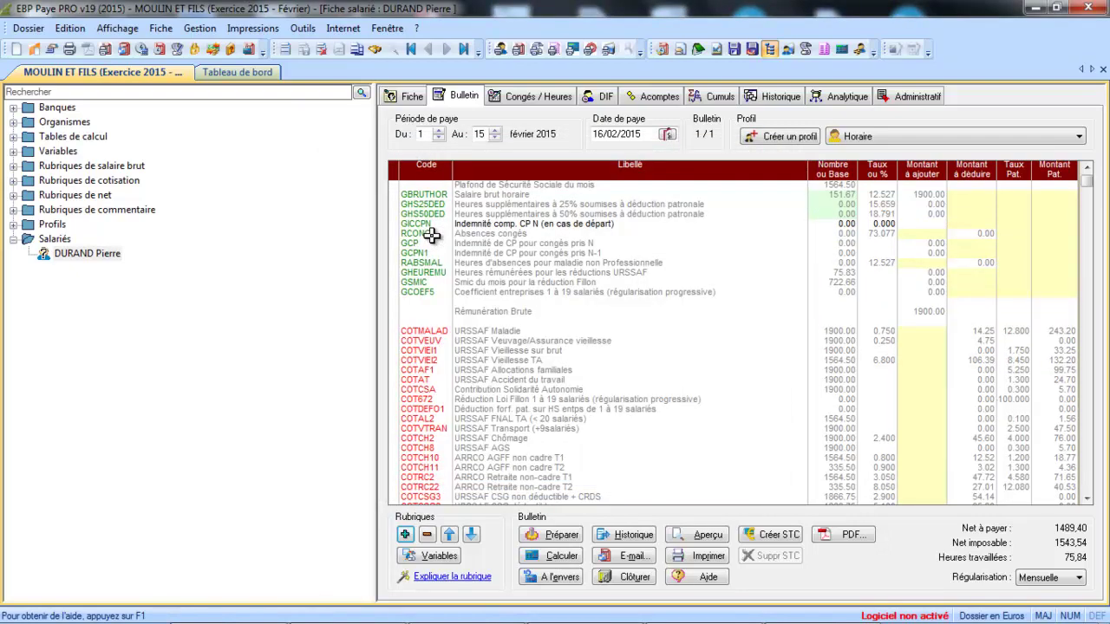
{"action": "key", "text": "Return"}
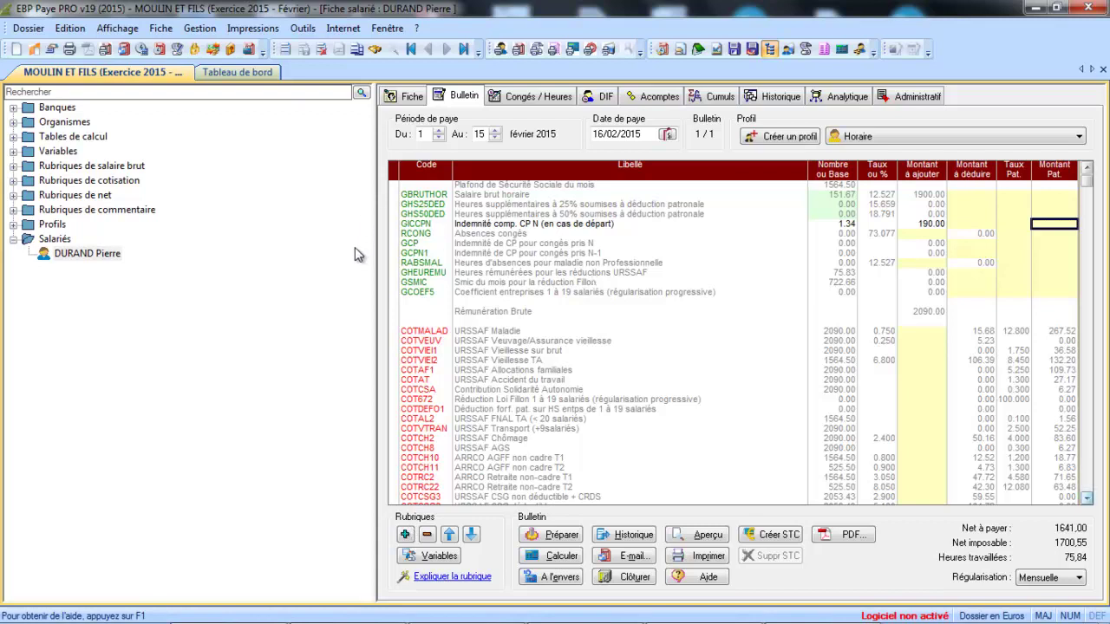
- Examine the net gain items available for the payslip's net section and close the list without adding any
{"action": "scroll", "coordinate": [355, 247], "scroll_direction": "down", "scroll_amount": 5}
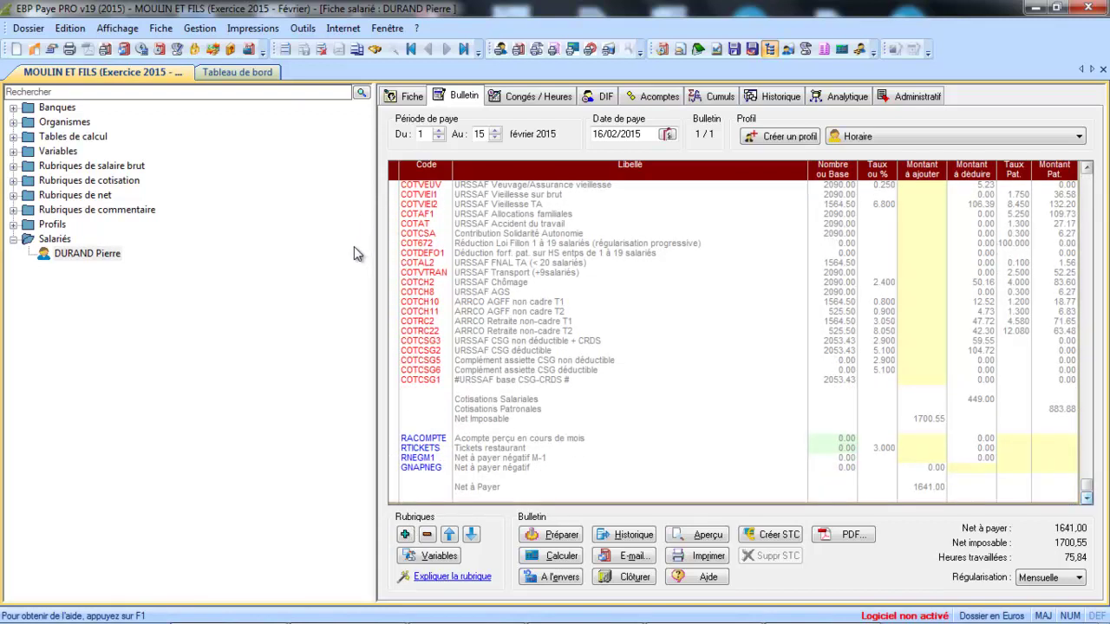
{"action": "left_click", "coordinate": [426, 458]}
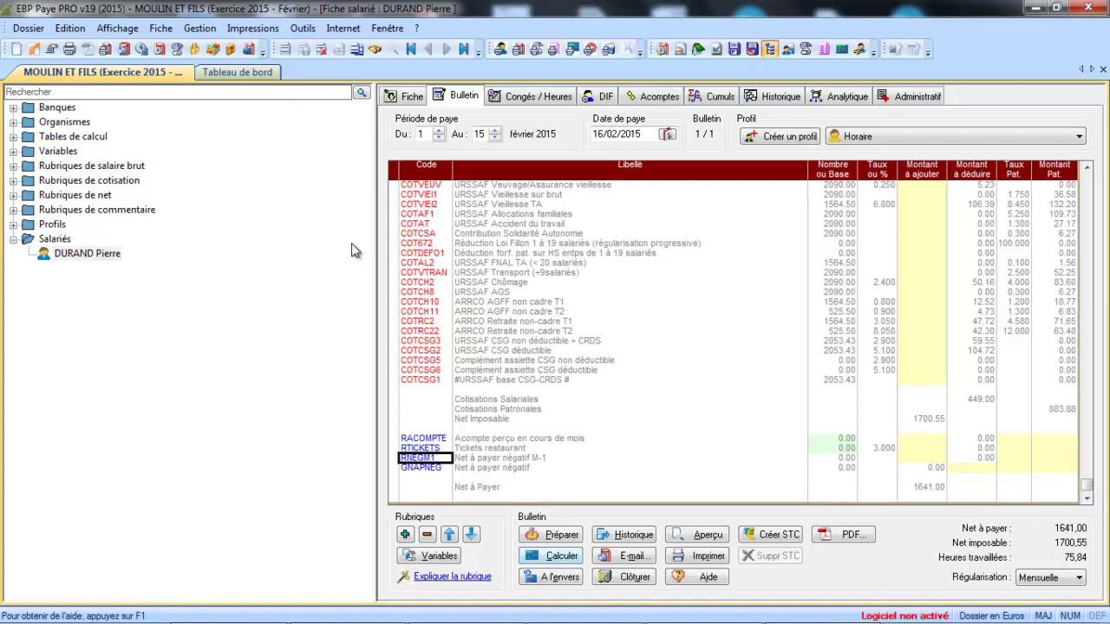
{"action": "left_click", "coordinate": [405, 535]}
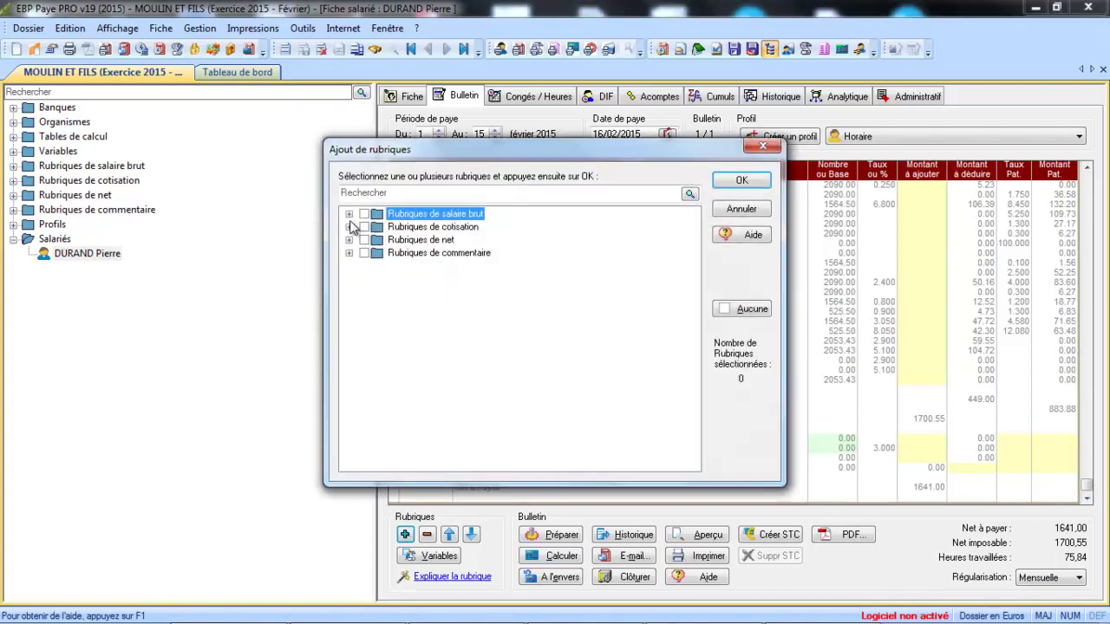
{"action": "left_click", "coordinate": [349, 239]}
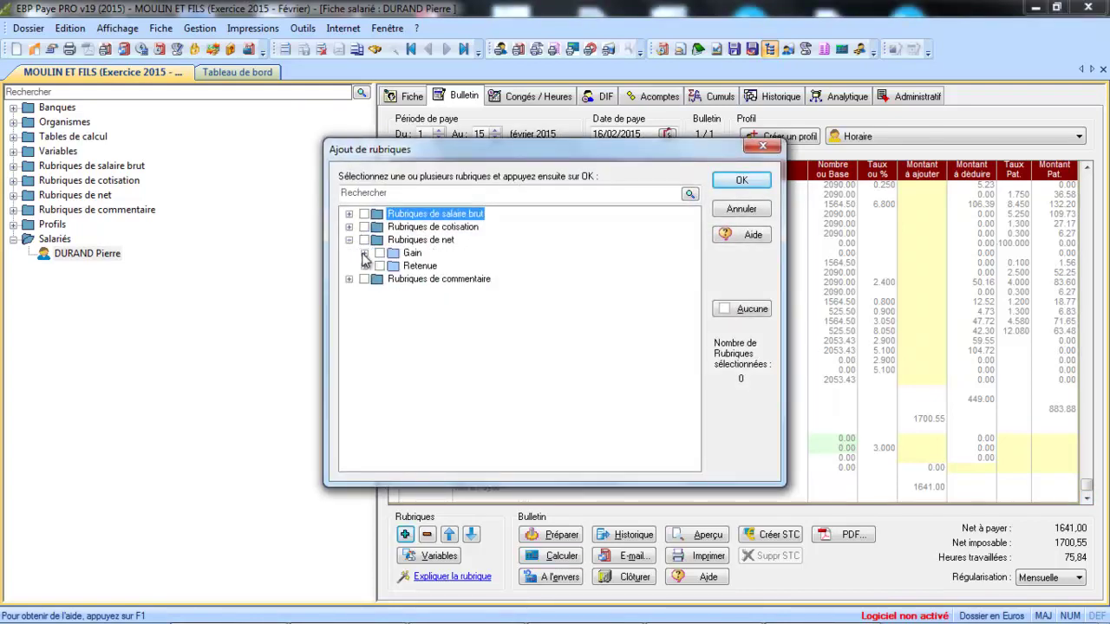
{"action": "left_click", "coordinate": [364, 253]}
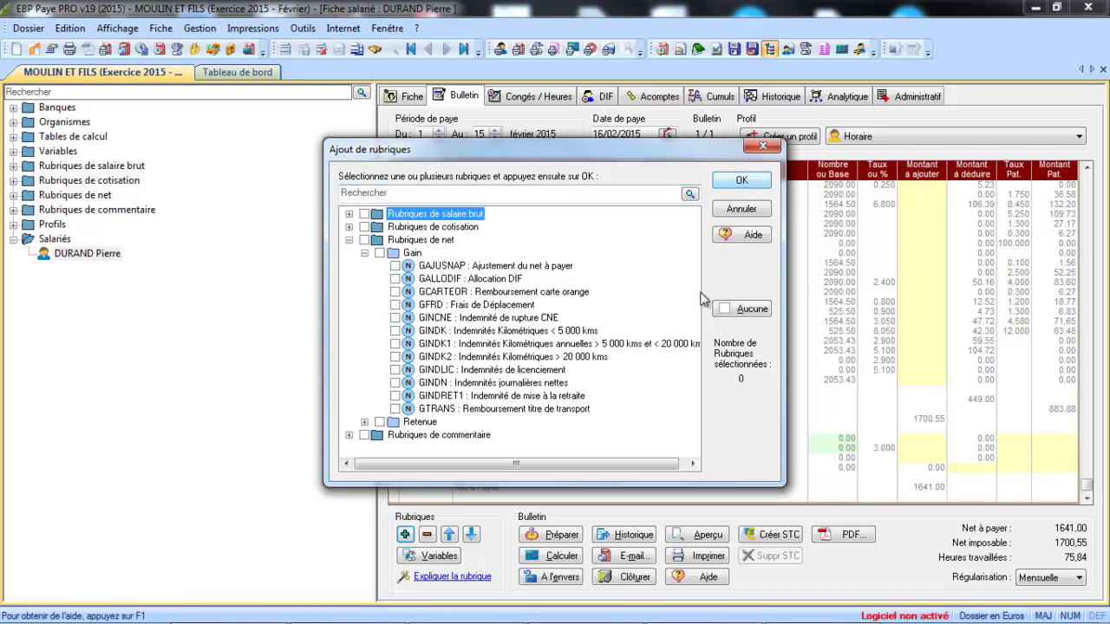
{"action": "key", "text": "Escape"}
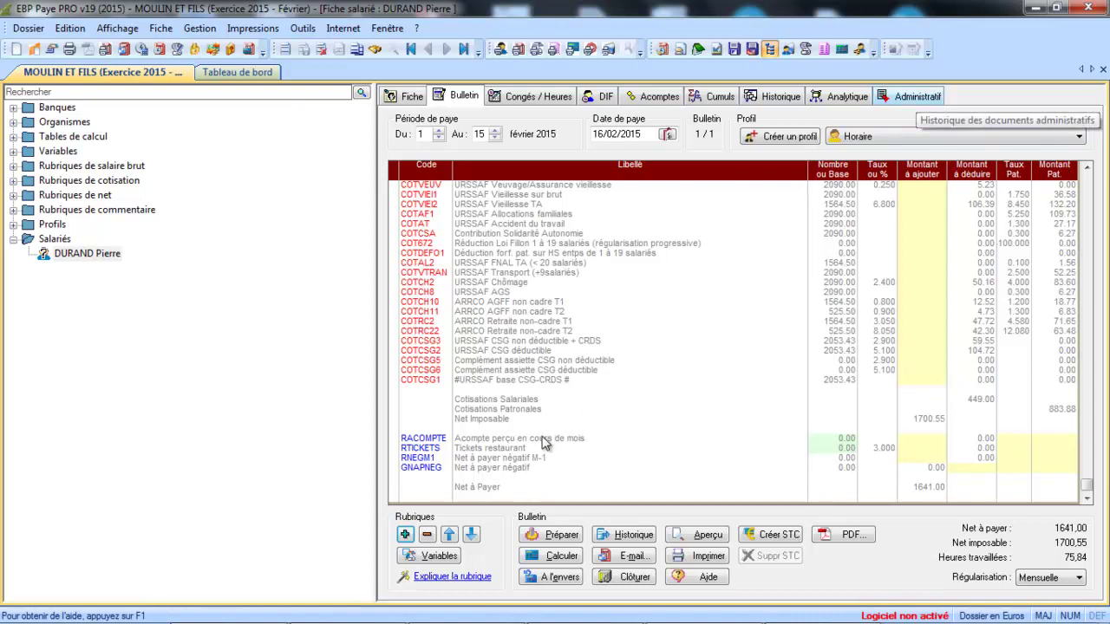
- Create a Certificat de travail from the Sortie Salarié templates in the employee's administrative documents, and close the generated document
{"action": "left_click", "coordinate": [917, 96]}
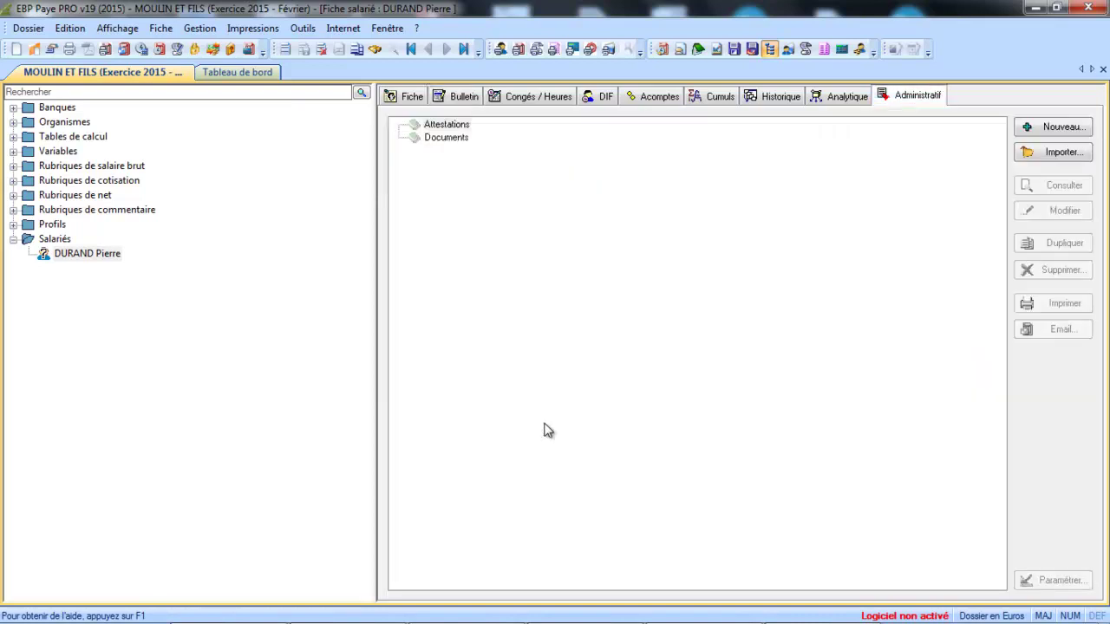
{"action": "left_click", "coordinate": [692, 331]}
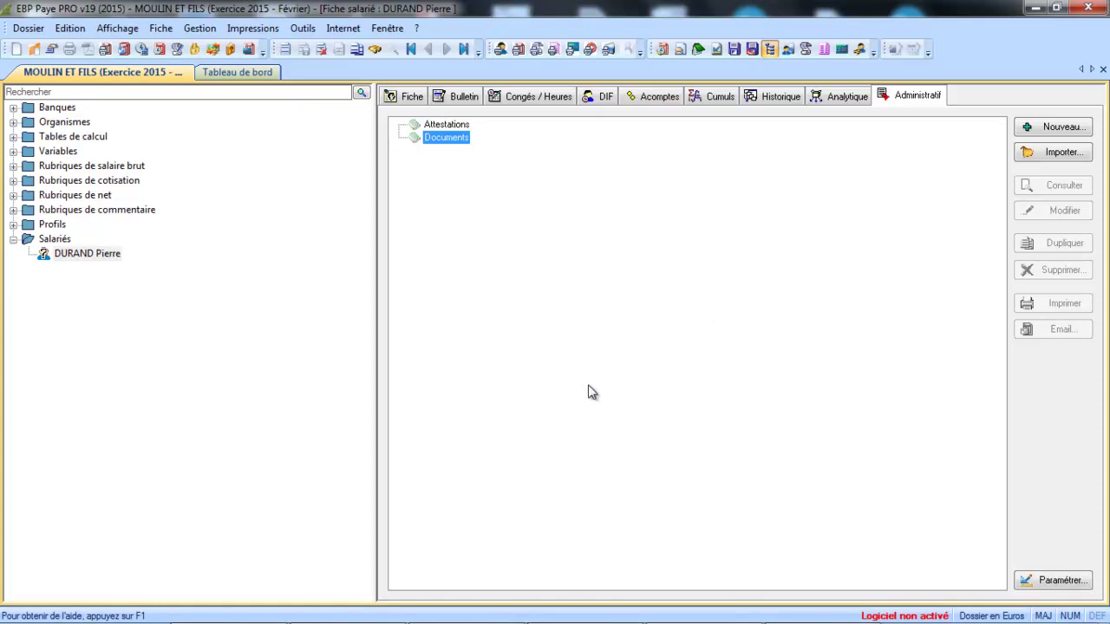
{"action": "left_click", "coordinate": [457, 97]}
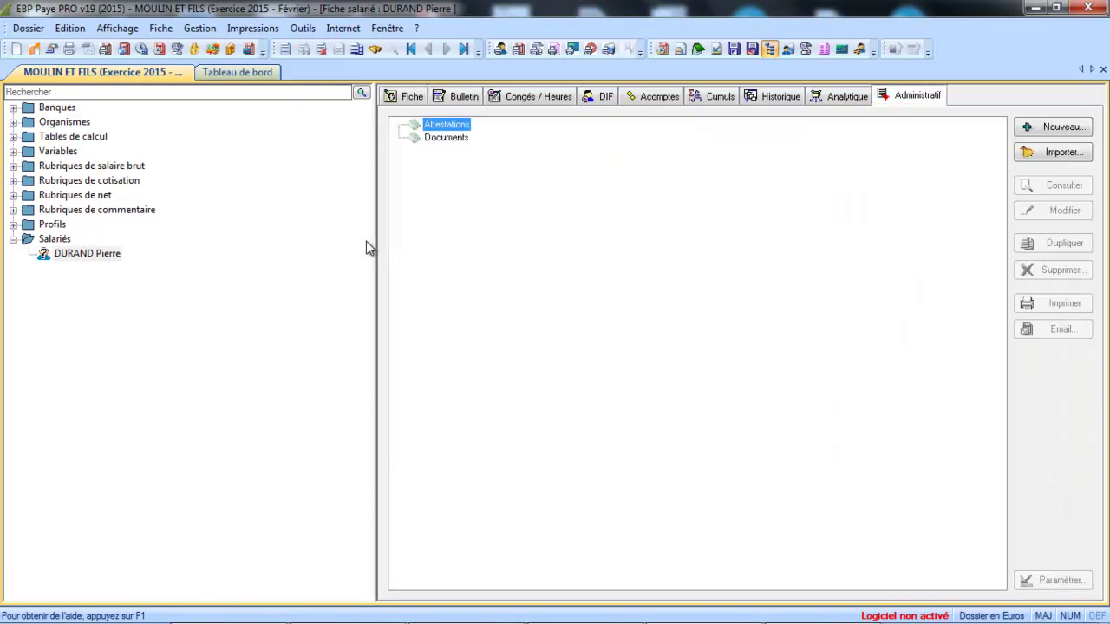
{"action": "key", "text": "Down"}
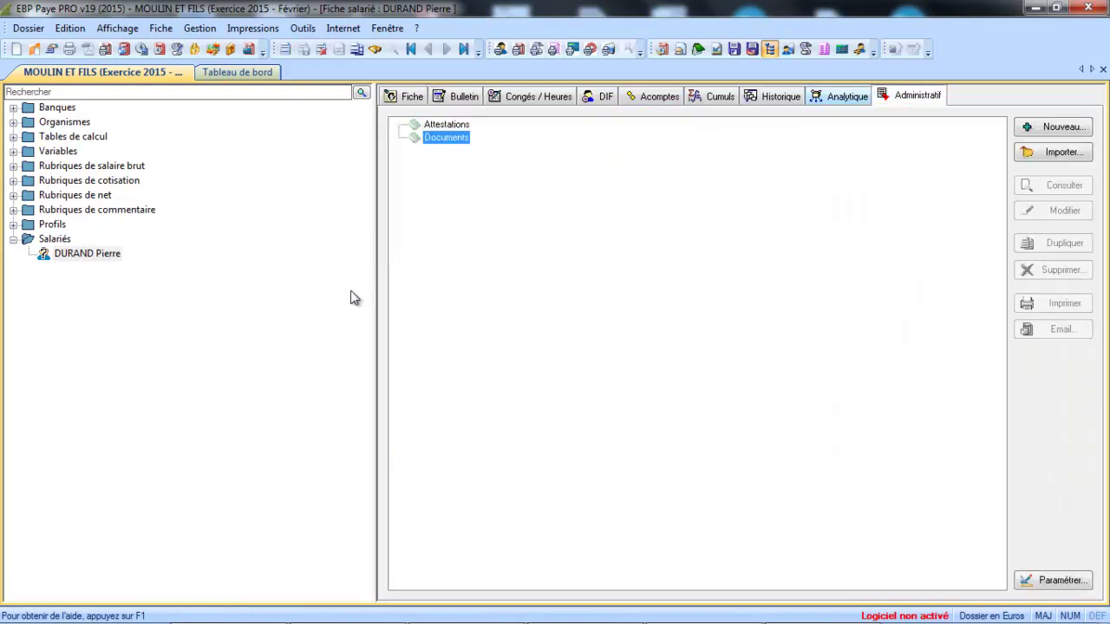
{"action": "key", "text": "Tab"}
{"action": "key", "text": "Return"}
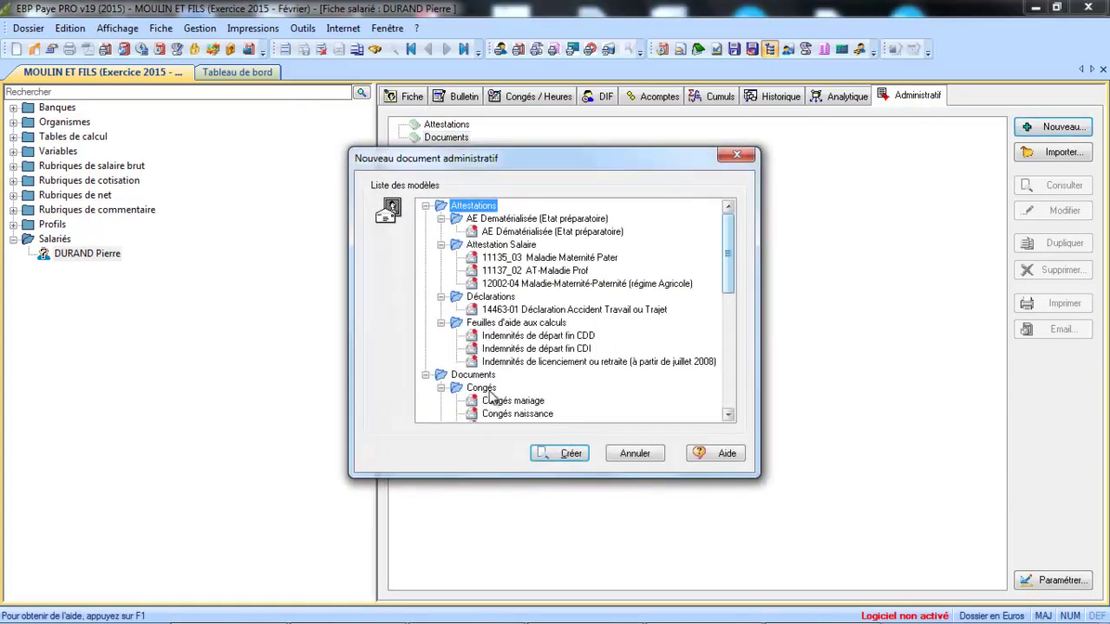
{"action": "scroll", "coordinate": [496, 411], "scroll_direction": "down", "scroll_amount": 6}
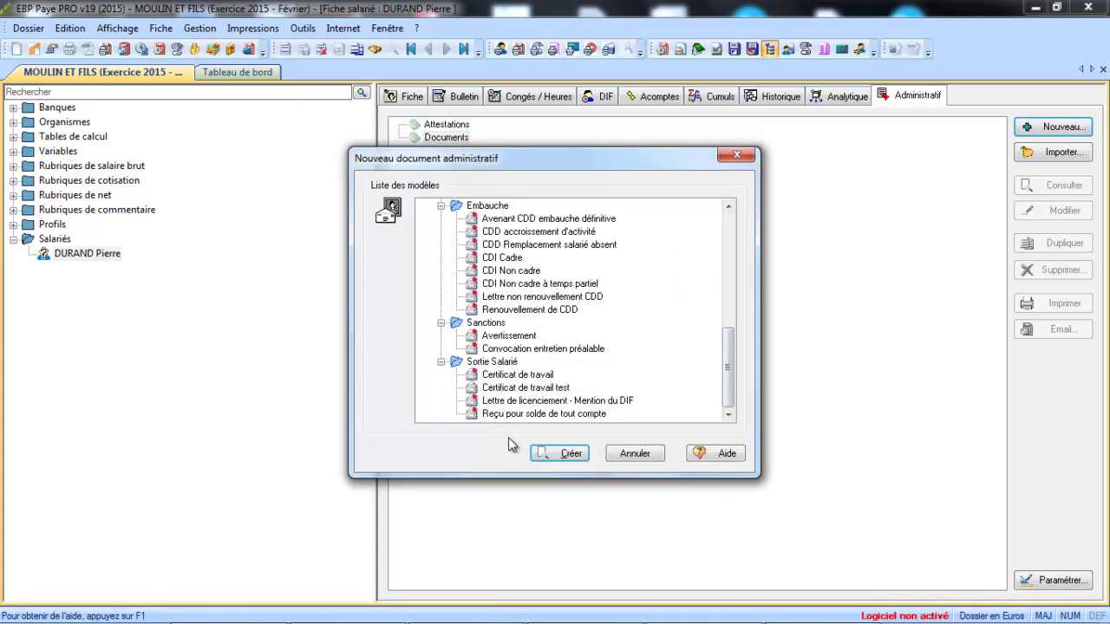
{"action": "left_click", "coordinate": [518, 374]}
{"action": "left_click", "coordinate": [555, 453]}
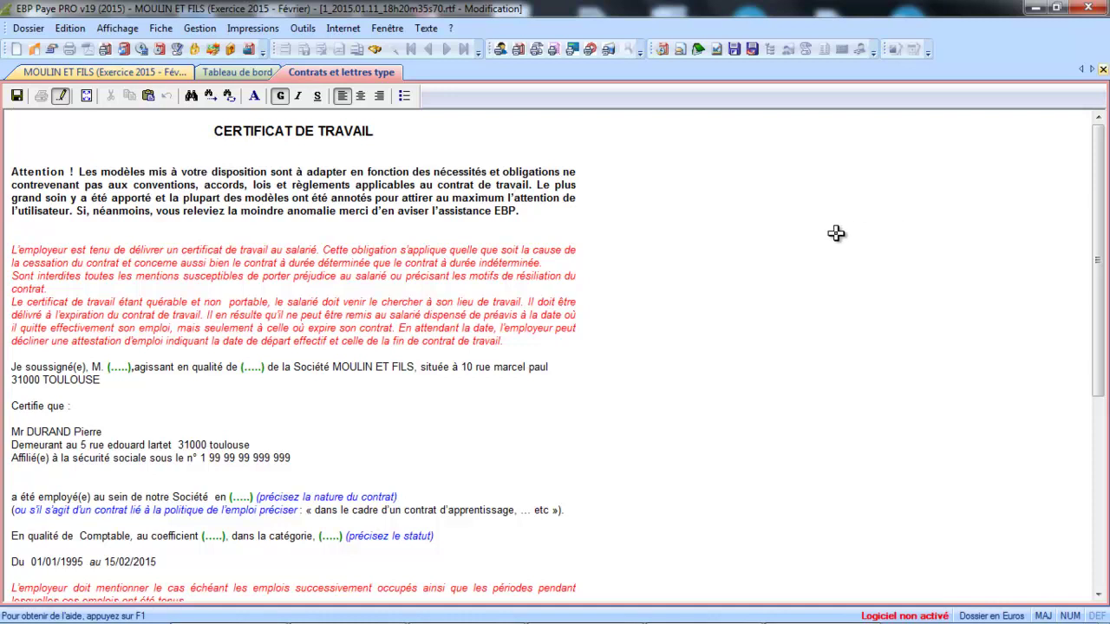
{"action": "key", "text": "ctrl+F4"}
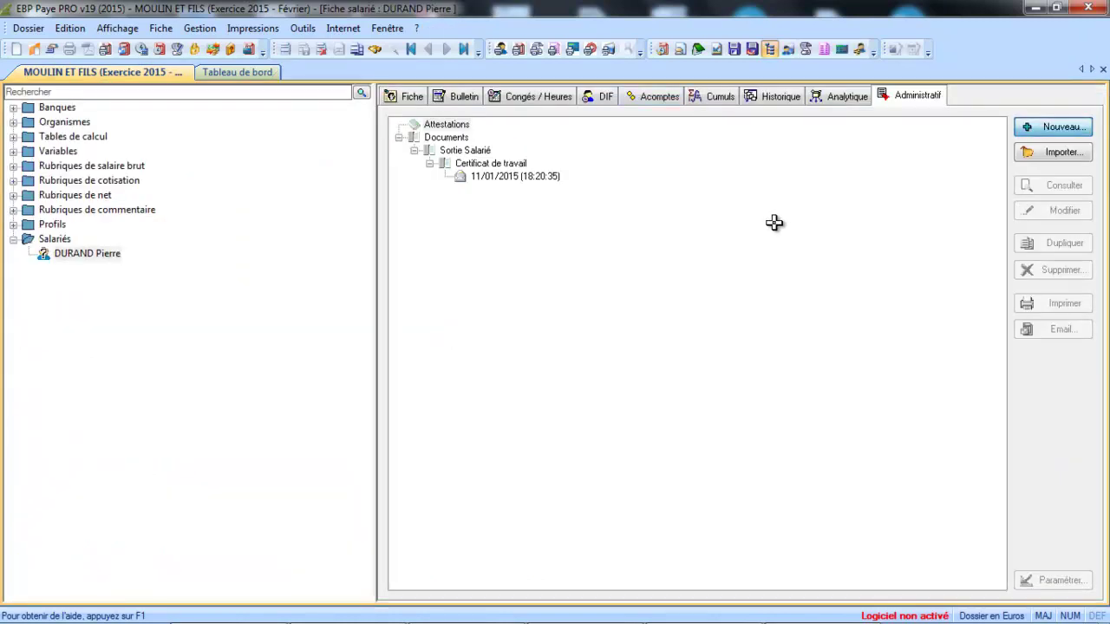
- Create a Reçu pour solde de tout compte for the employee's February payslip and close the generated receipt
{"action": "key", "text": "Return"}
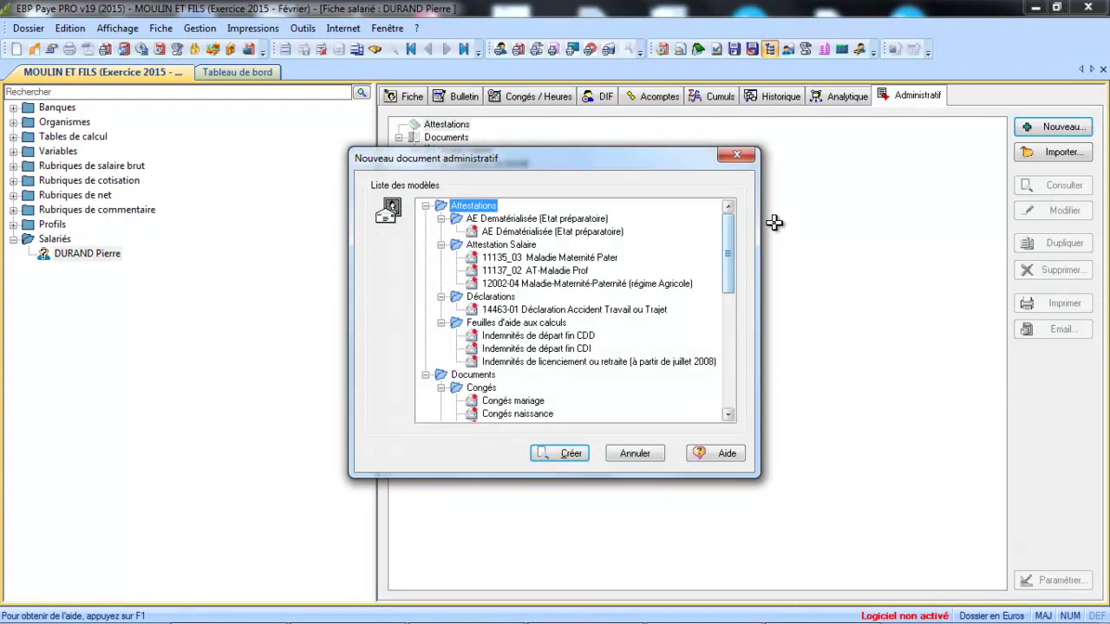
{"action": "scroll", "coordinate": [774, 222], "scroll_direction": "down", "scroll_amount": 8}
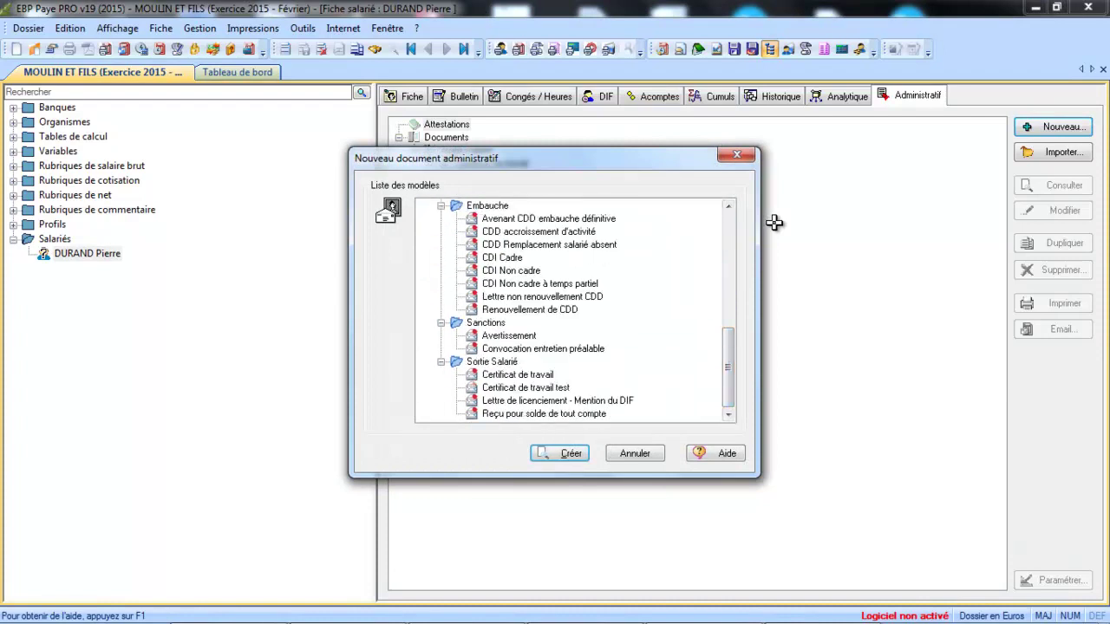
{"action": "key", "text": "End"}
{"action": "key", "text": "Return"}
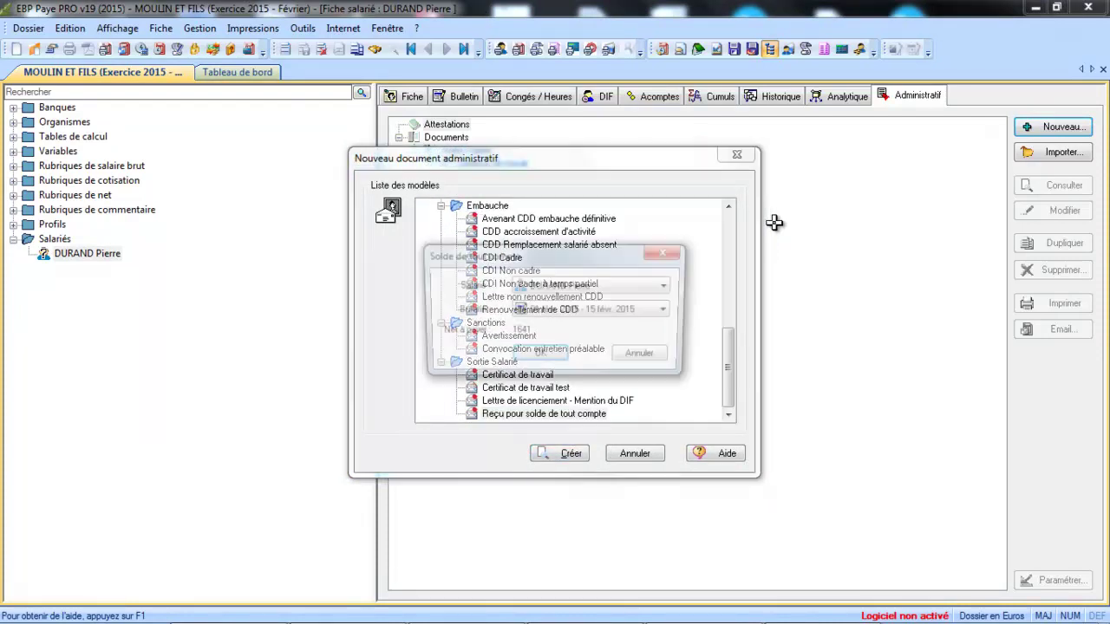
{"action": "key", "text": "Return"}
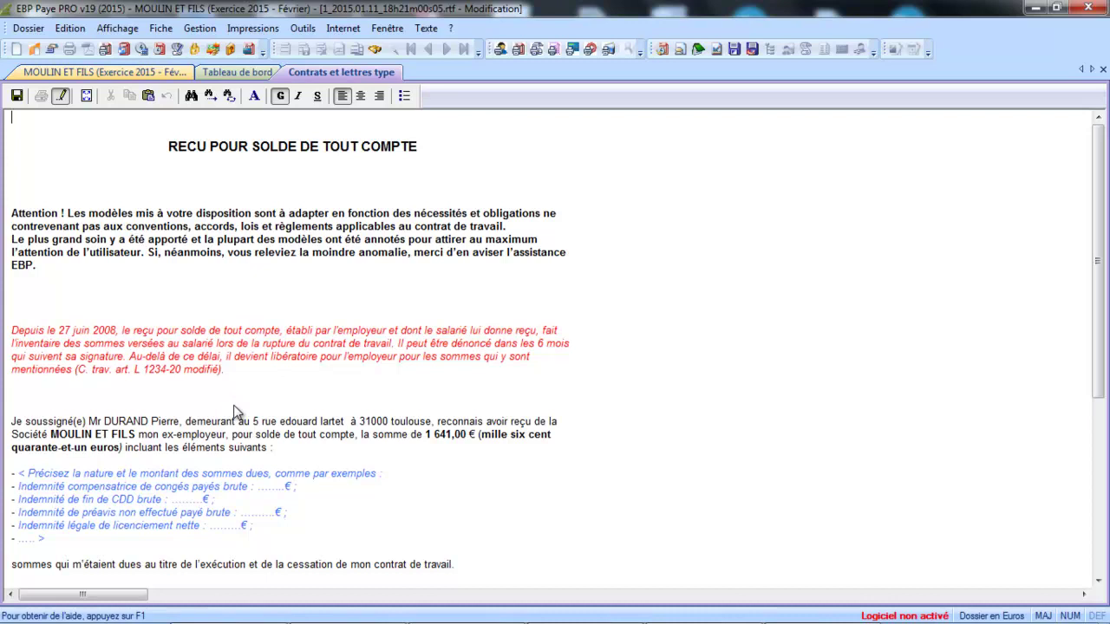
{"action": "left_click", "coordinate": [259, 486]}
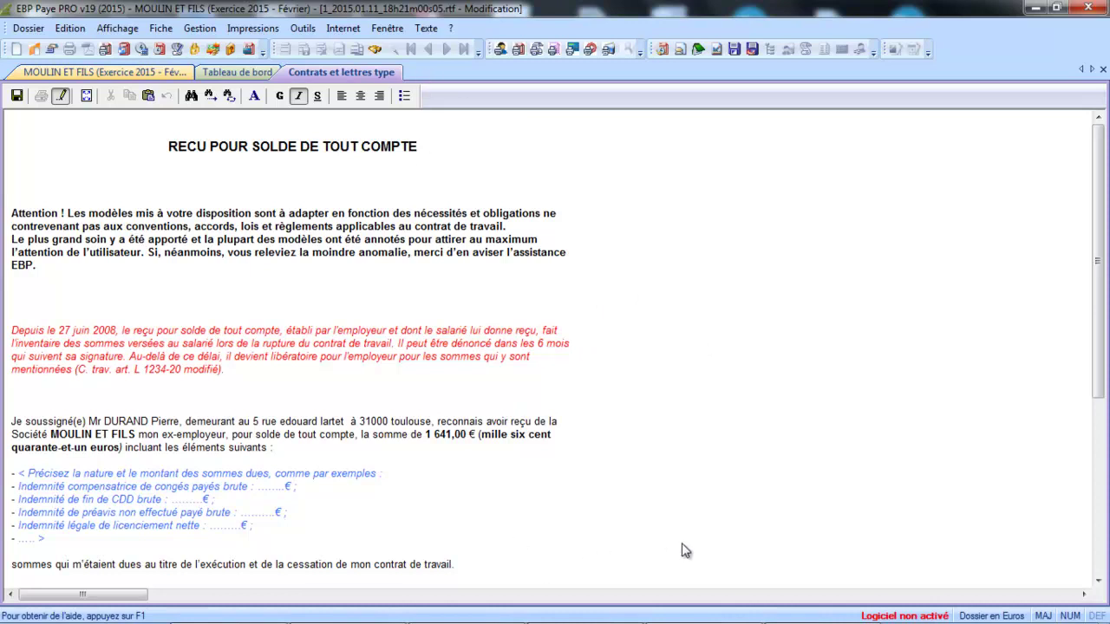
{"action": "key", "text": "ctrl+F4"}
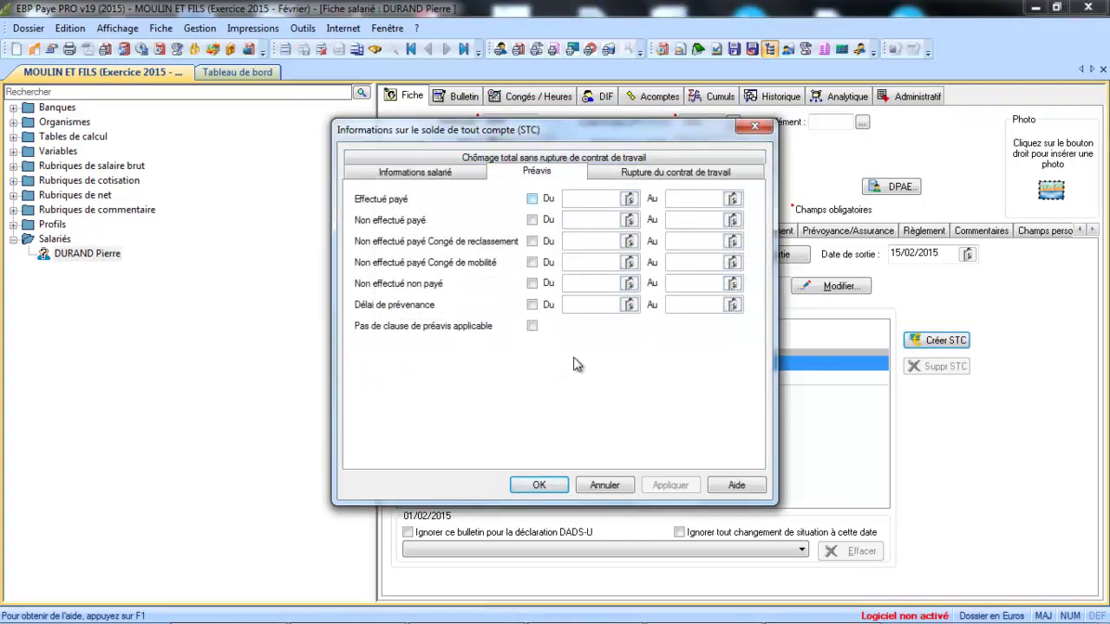
- In the final settlement (STC) information, mark the notice as Effectué payé with a start date of 01/02/2015
{"action": "key", "text": "space"}
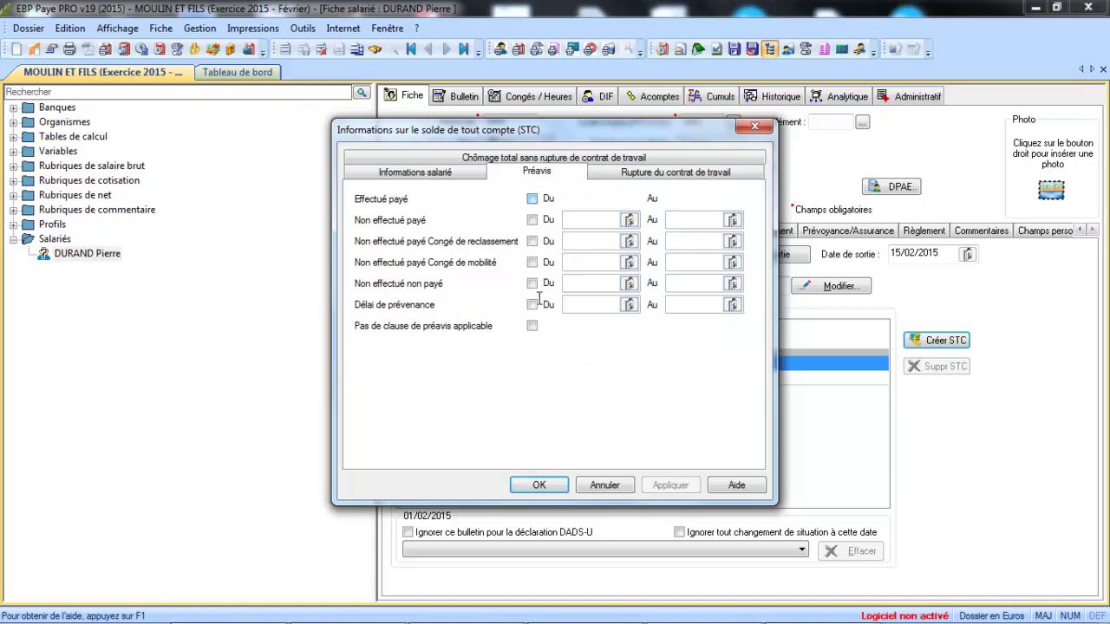
{"action": "key", "text": "F4"}
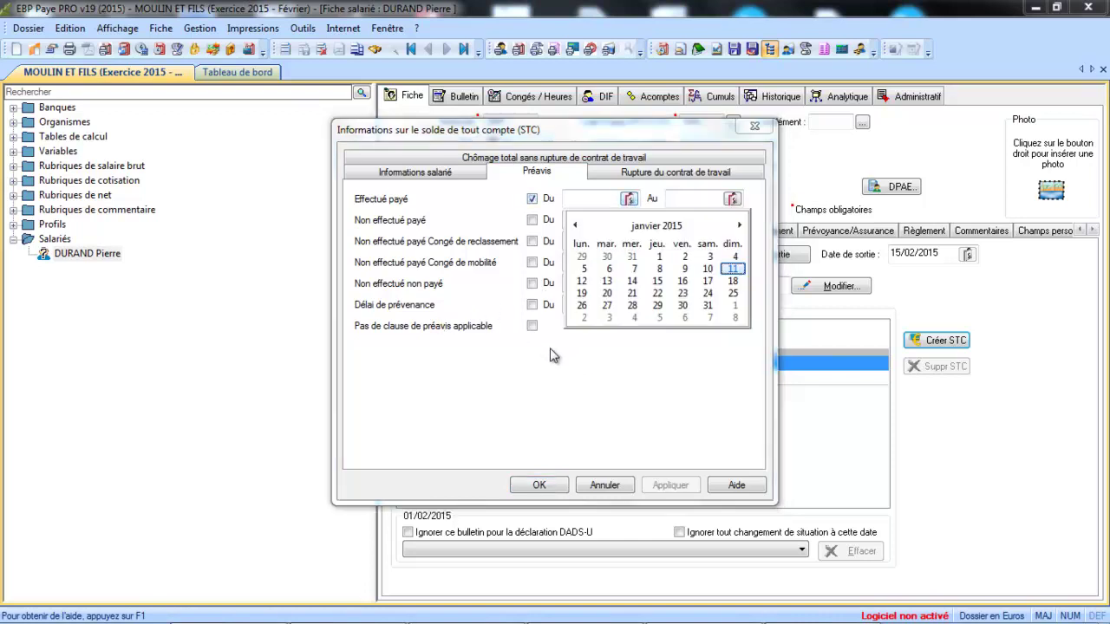
{"action": "key", "text": "Home"}
{"action": "key", "text": "Page_Down"}
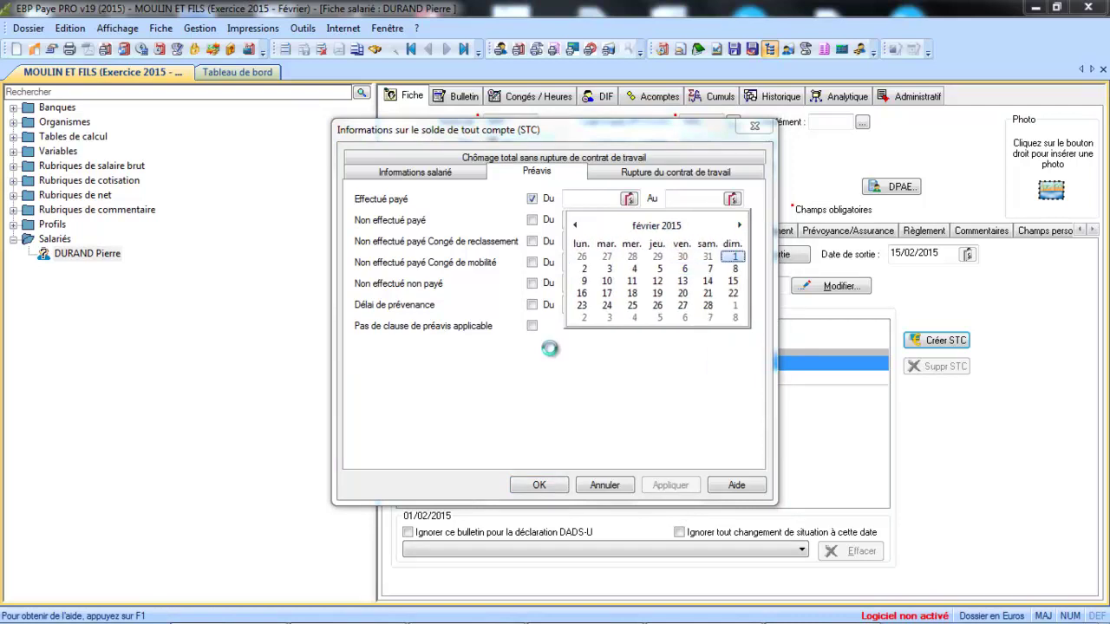
{"action": "key", "text": "Return"}
- Set the end date of the Effectué payé notice period to 15/01/2015
{"action": "key", "text": "Tab"}
{"action": "key", "text": "F4"}
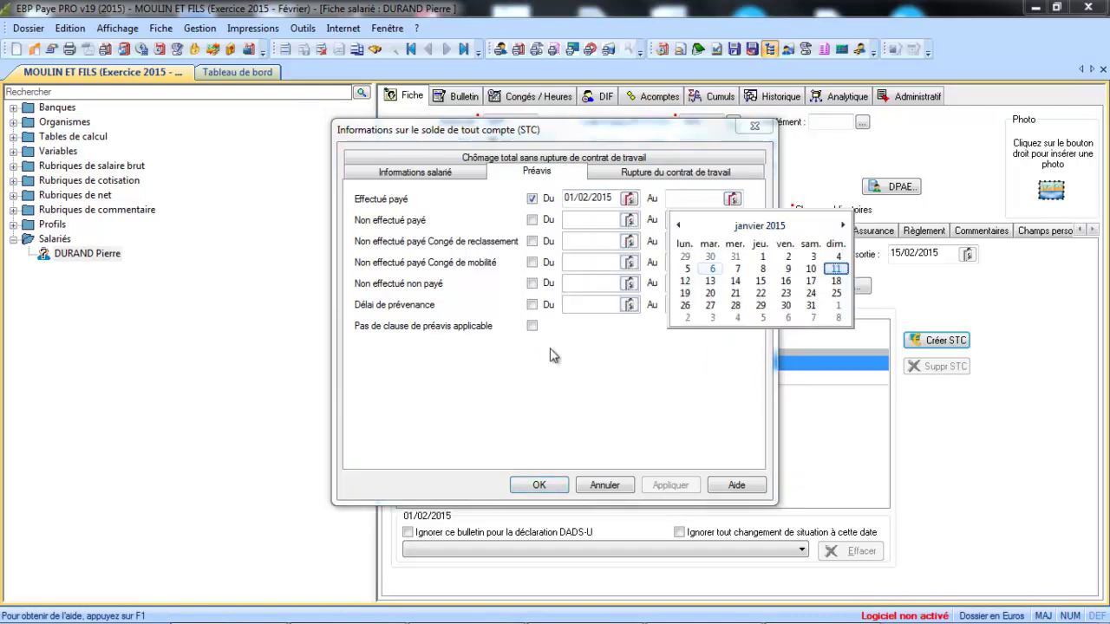
{"action": "key", "text": "Down"}
{"action": "key", "text": "Left"}
{"action": "key", "text": "Left"}
{"action": "key", "text": "Left"}
{"action": "key", "text": "Return"}
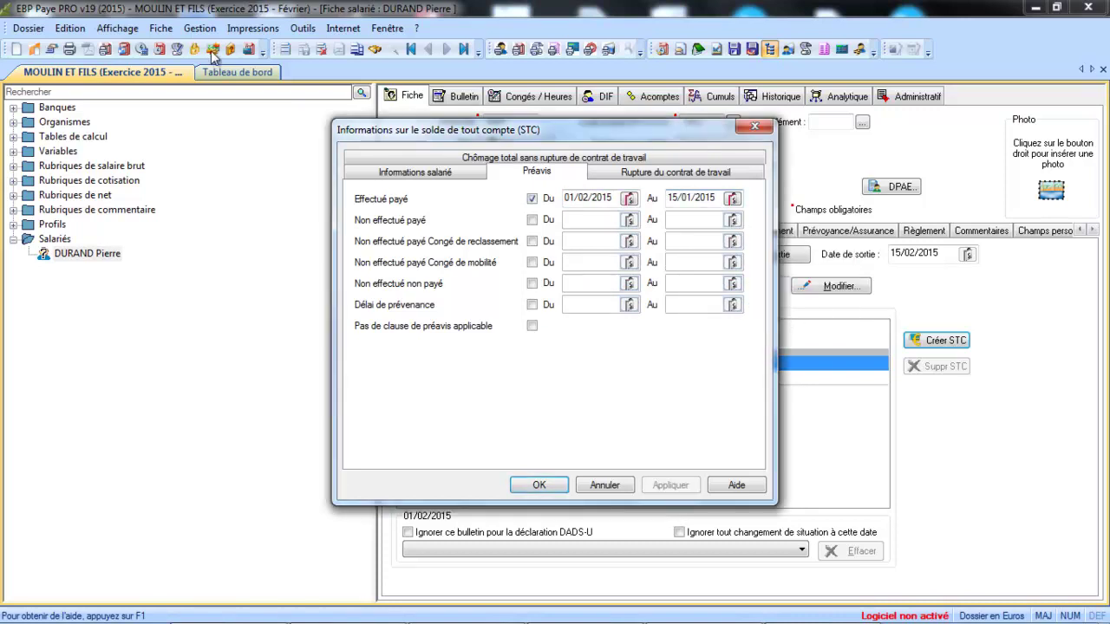
- Look through the choices for the employee's particular status in the STC information without selecting one
{"action": "key", "text": "ctrl+shift+Tab"}
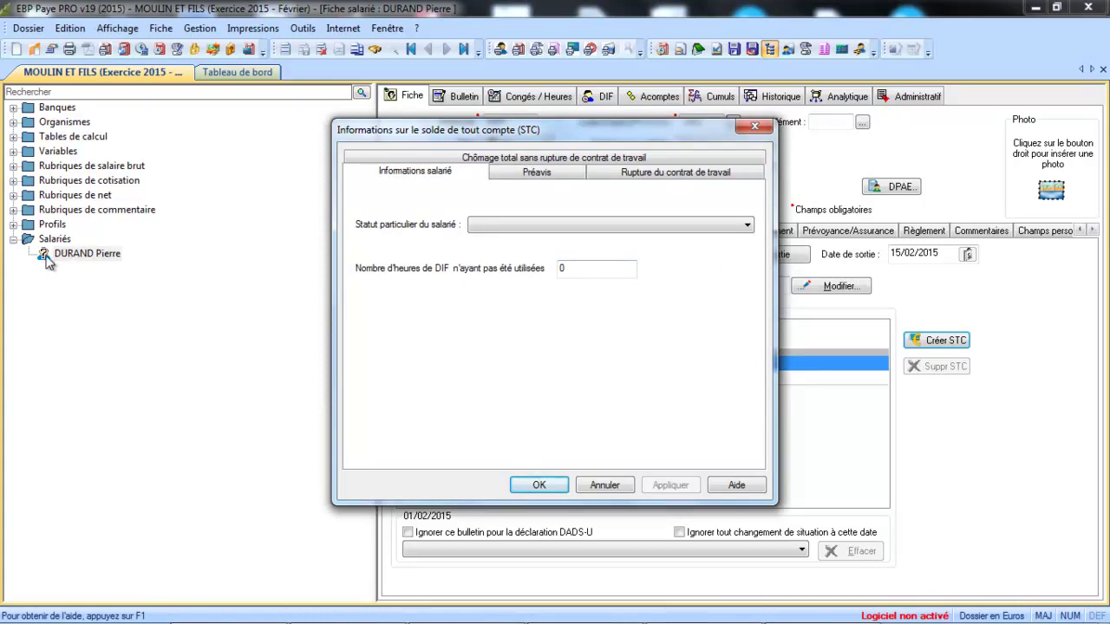
{"action": "key", "text": "alt+Down"}
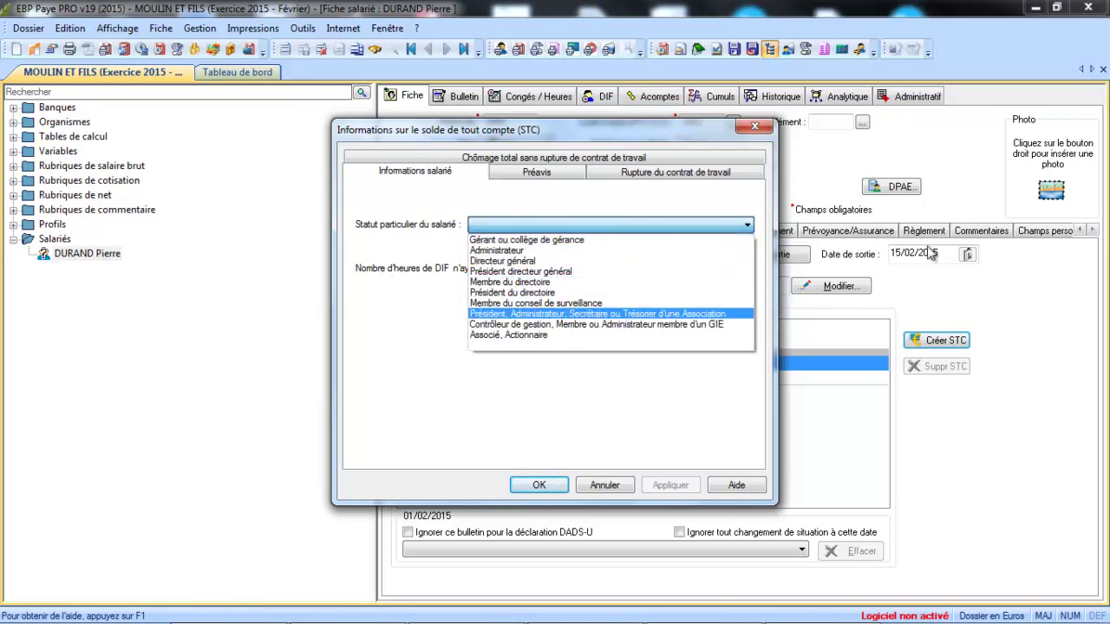
{"action": "key", "text": "Escape"}
- Set the last day worked and paid to 15/02/2015 in the contract termination details
{"action": "key", "text": "ctrl+Tab"}
{"action": "key", "text": "ctrl+Tab"}
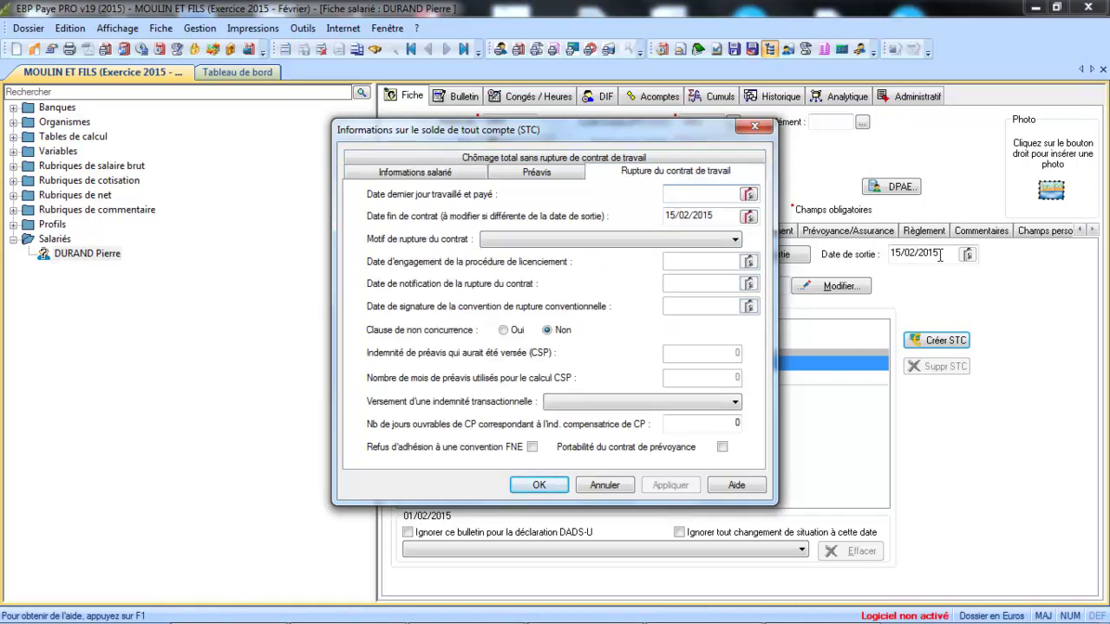
{"action": "left_click", "coordinate": [748, 194]}
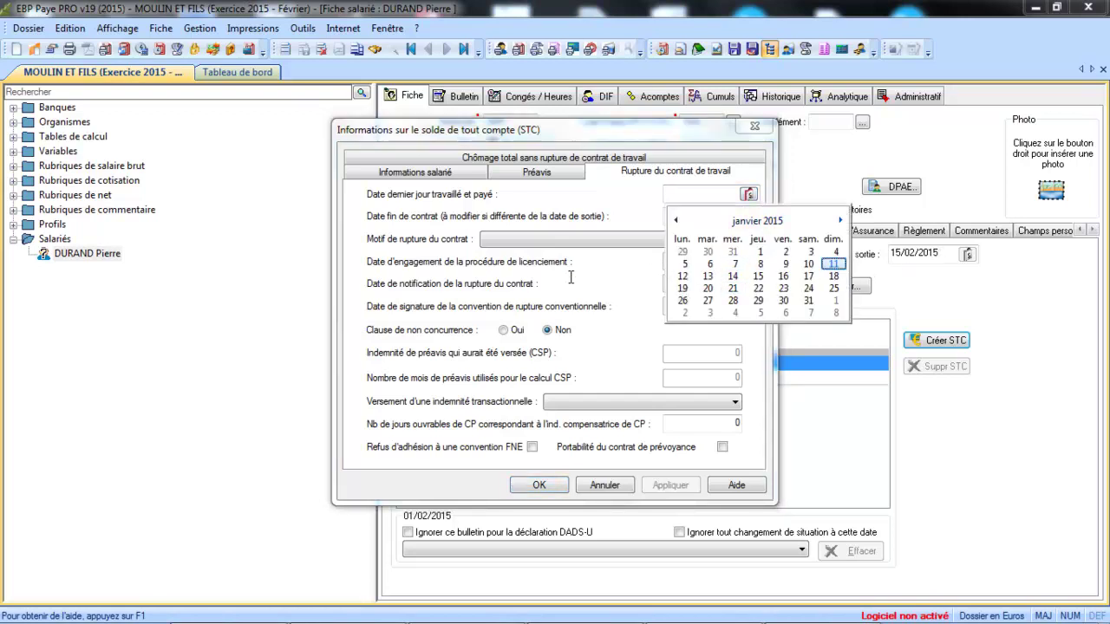
{"action": "key", "text": "Page_Down"}
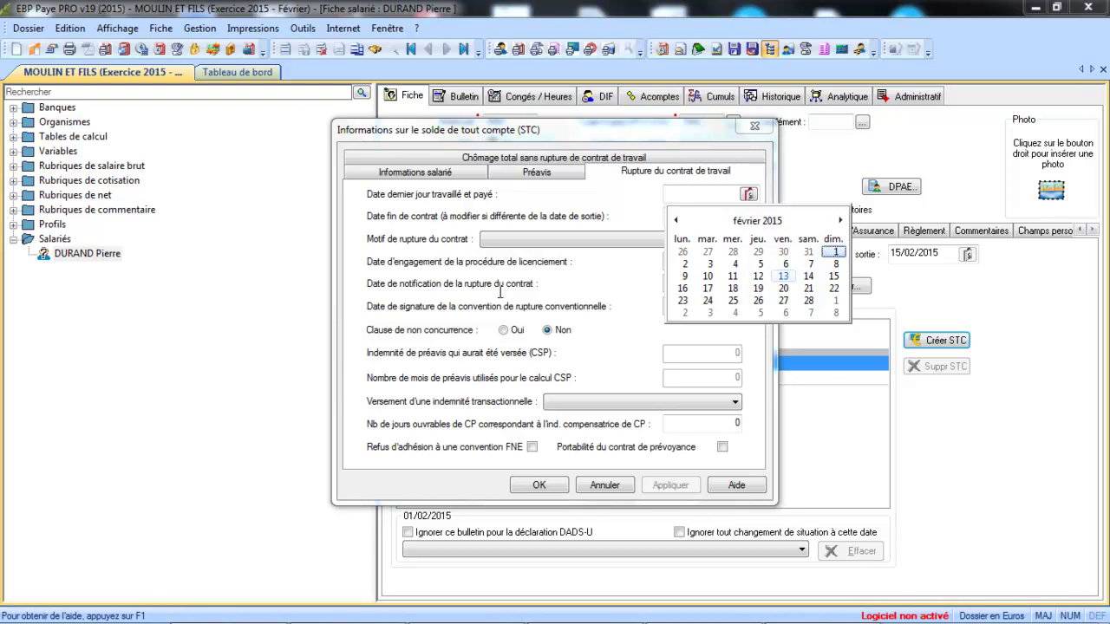
{"action": "key", "text": "Down"}
{"action": "key", "text": "Left"}
{"action": "key", "text": "Left"}
{"action": "key", "text": "Left"}
{"action": "key", "text": "Left"}
{"action": "key", "text": "Left"}
{"action": "key", "text": "Left"}
{"action": "key", "text": "Right"}
{"action": "key", "text": "Return"}
- Set the reason for the contract termination to Démission
{"action": "key", "text": "alt+Down"}
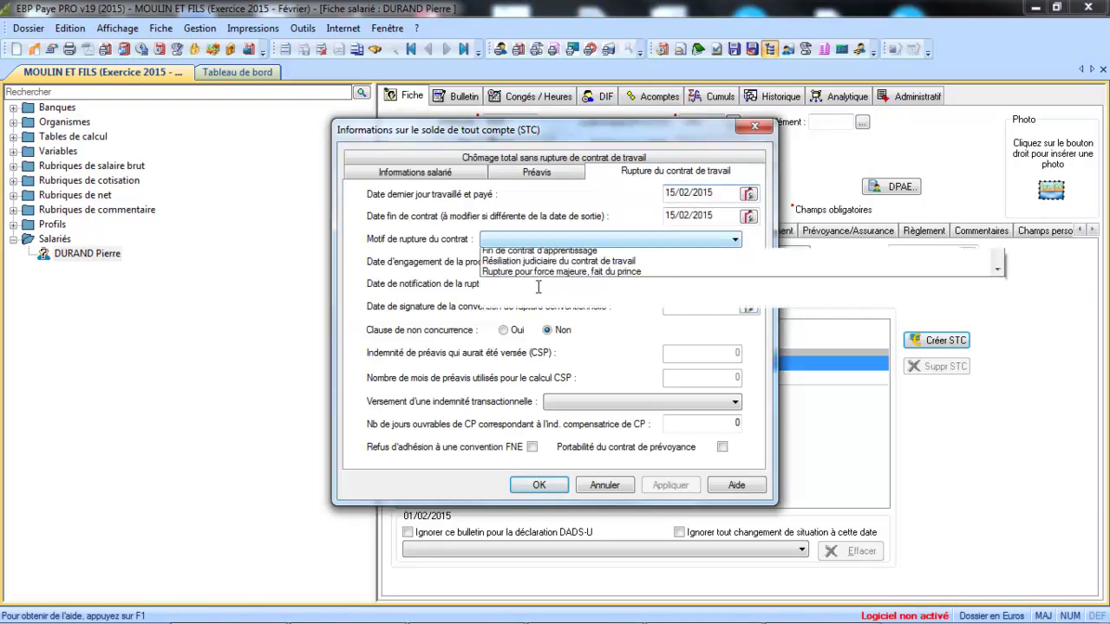
{"action": "key", "text": "d"}
{"action": "key", "text": "Down"}
{"action": "key", "text": "Down"}
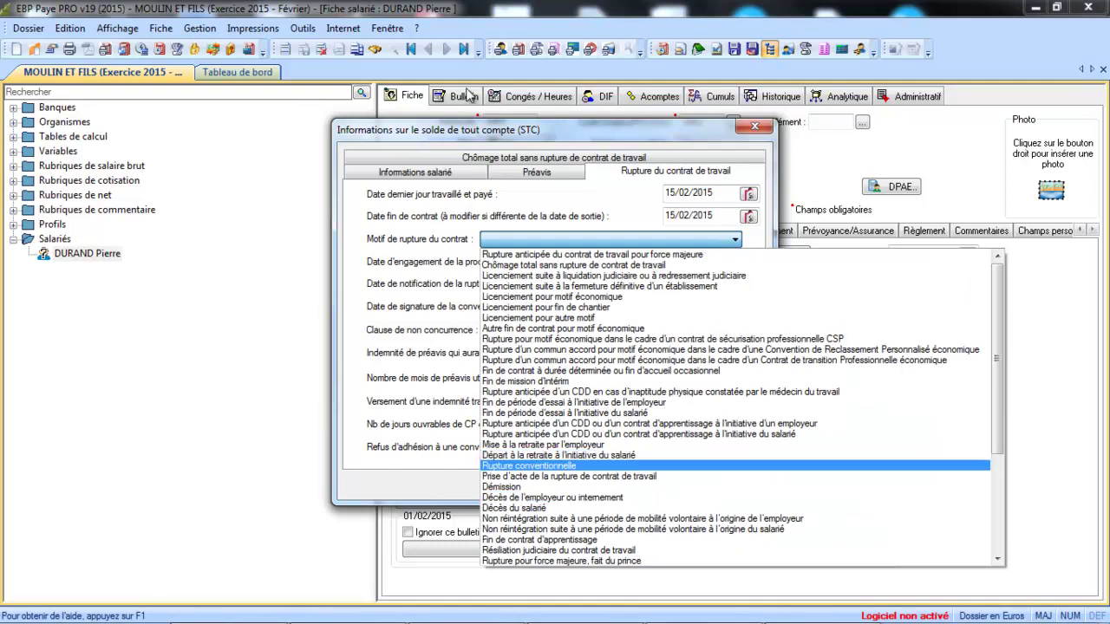
{"action": "key", "text": "Down"}
{"action": "key", "text": "Return"}
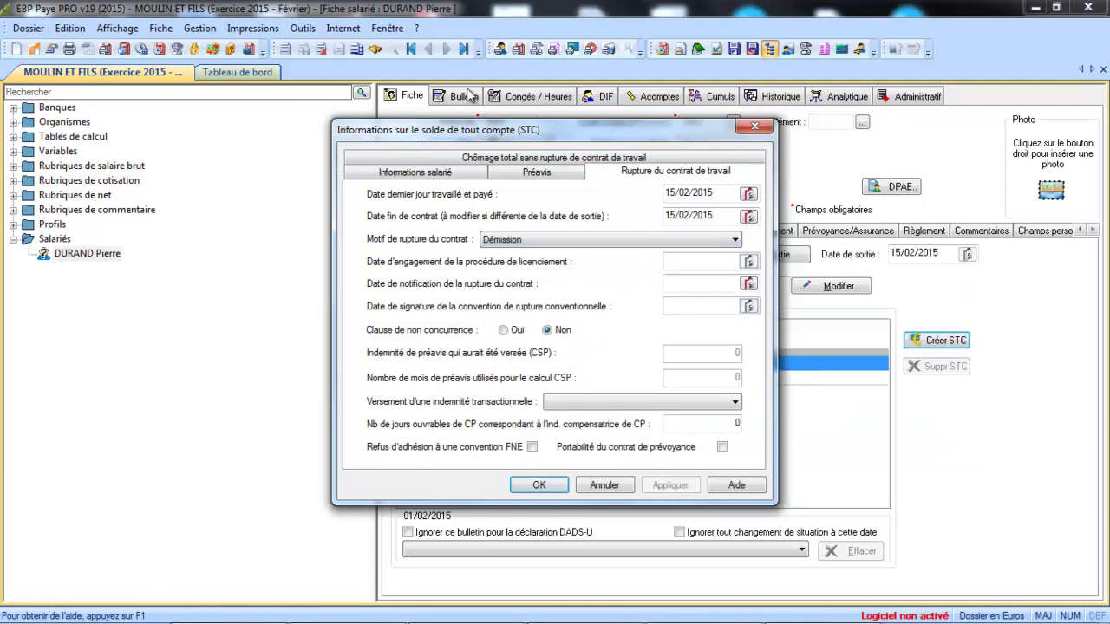
- Set the transactional indemnity payment to "non, pas de versement d'indemnité supra légale"
{"action": "key", "text": "alt+Down"}
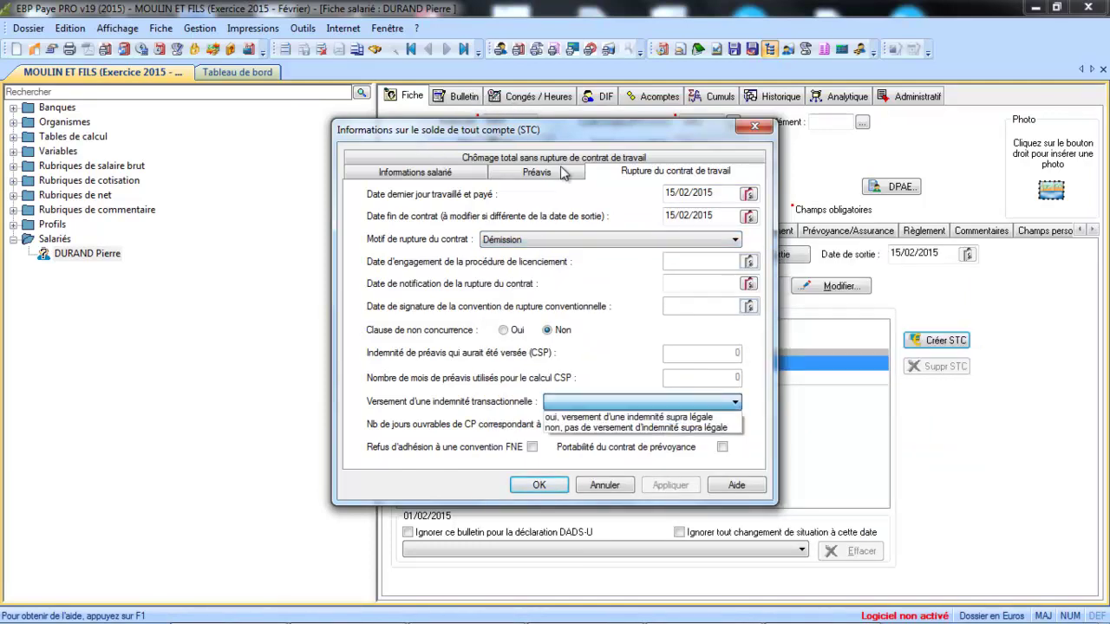
{"action": "key", "text": "Down"}
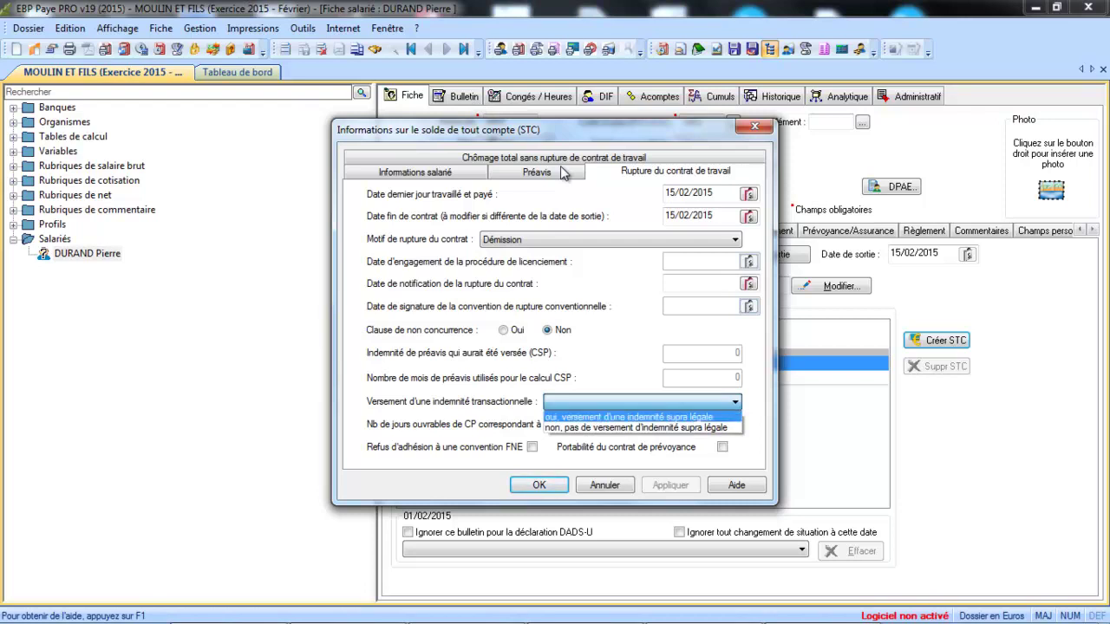
{"action": "key", "text": "Down"}
{"action": "key", "text": "Return"}
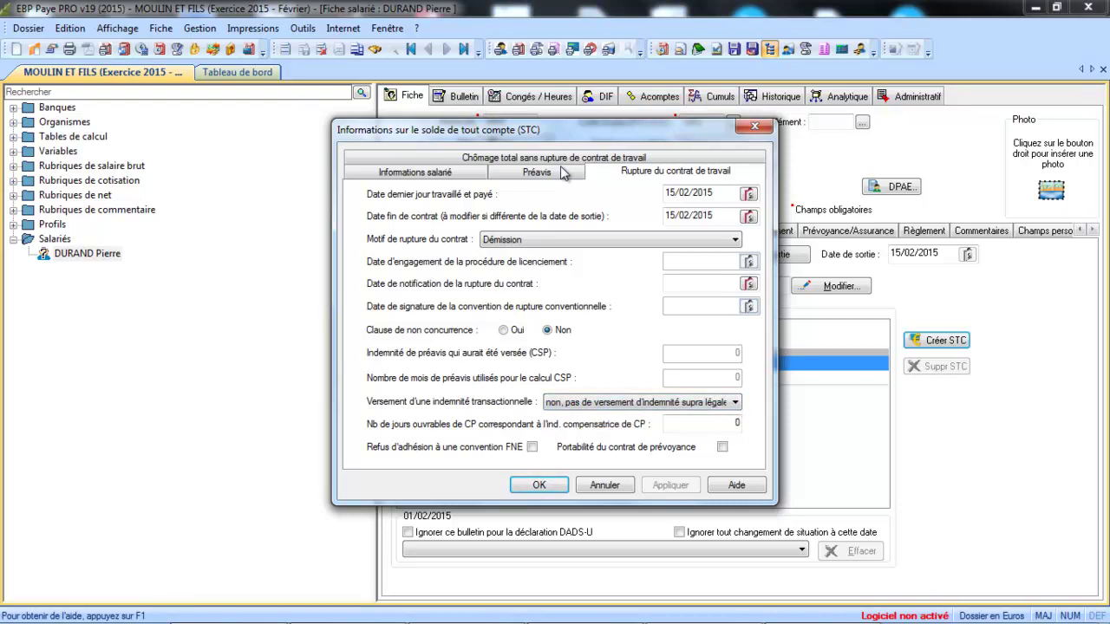
{"action": "key", "text": "Tab"}
- Review the partial unemployment, notice and employee information of the STC, and validate the final settlement
{"action": "left_click", "coordinate": [554, 158]}
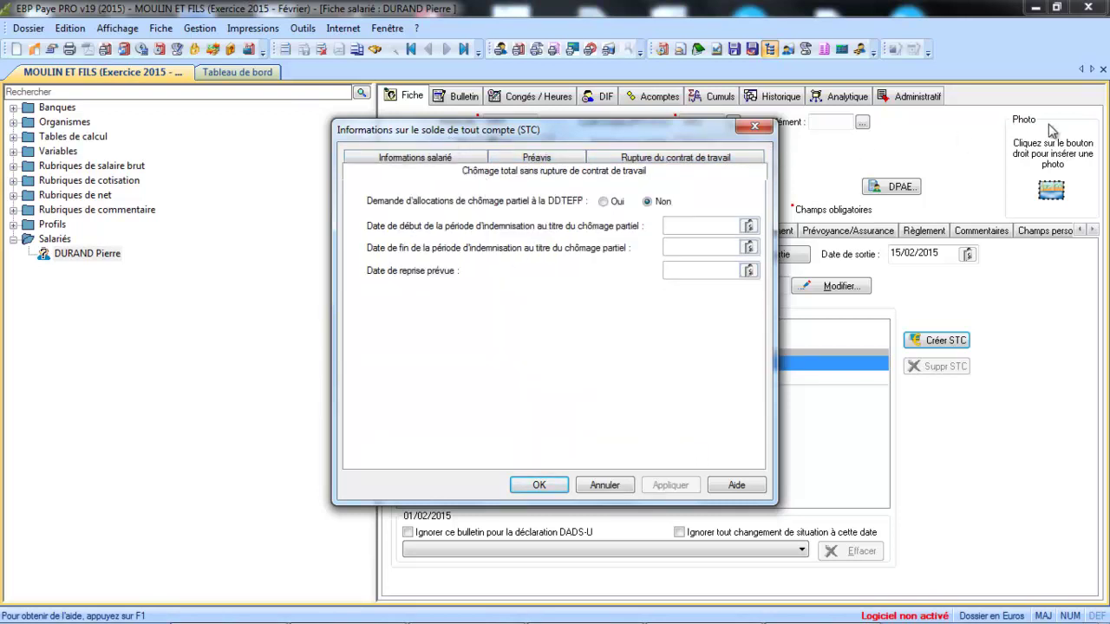
{"action": "left_click", "coordinate": [537, 158]}
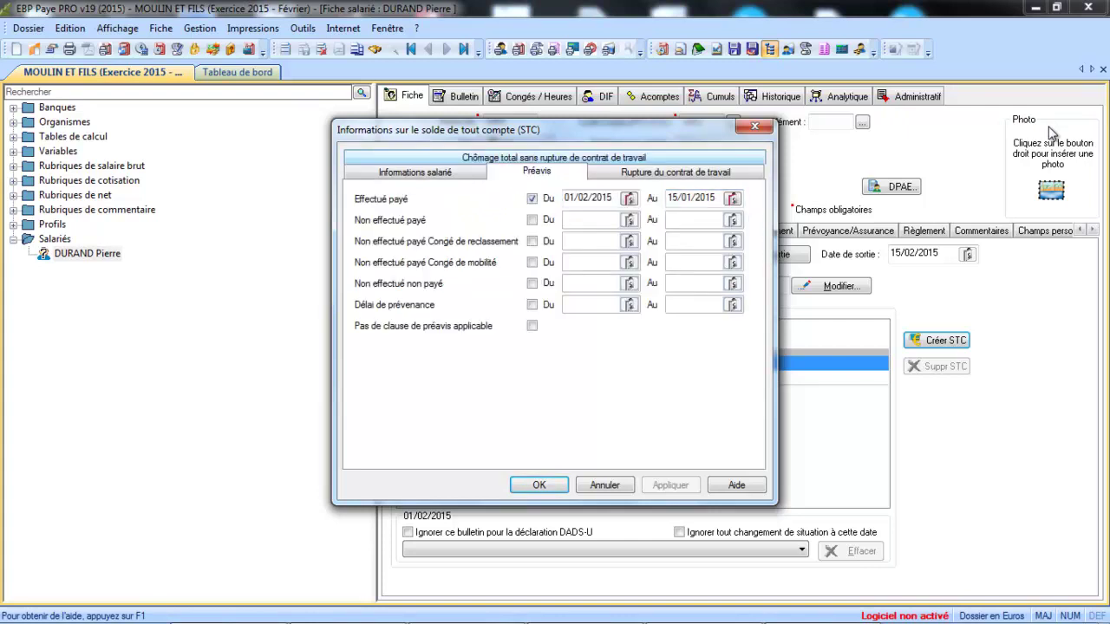
{"action": "left_click", "coordinate": [415, 172]}
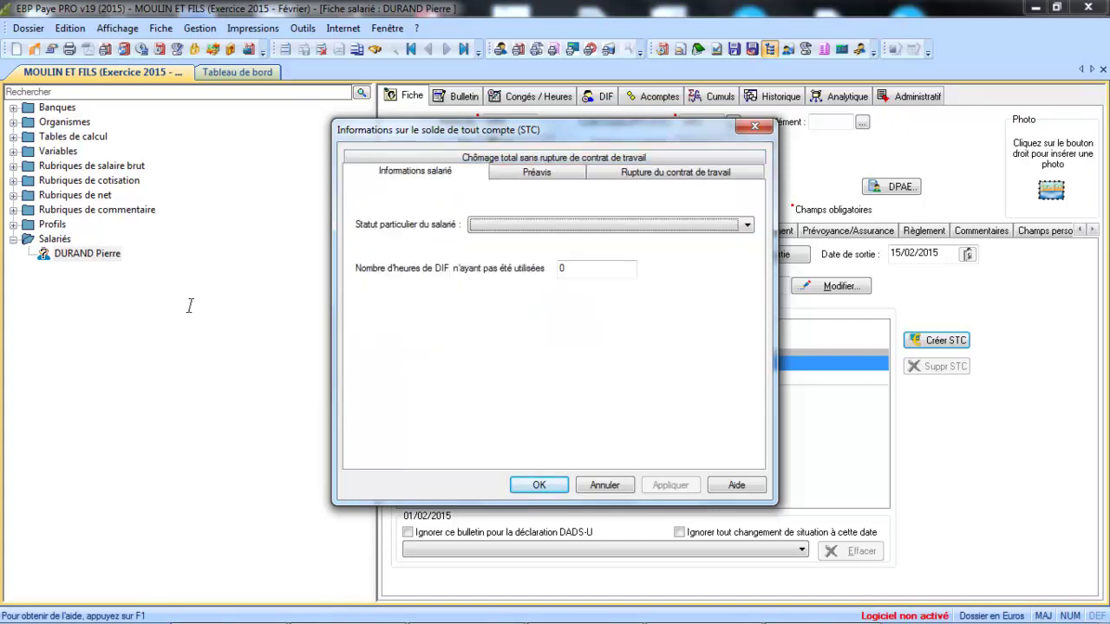
{"action": "key", "text": "Return"}
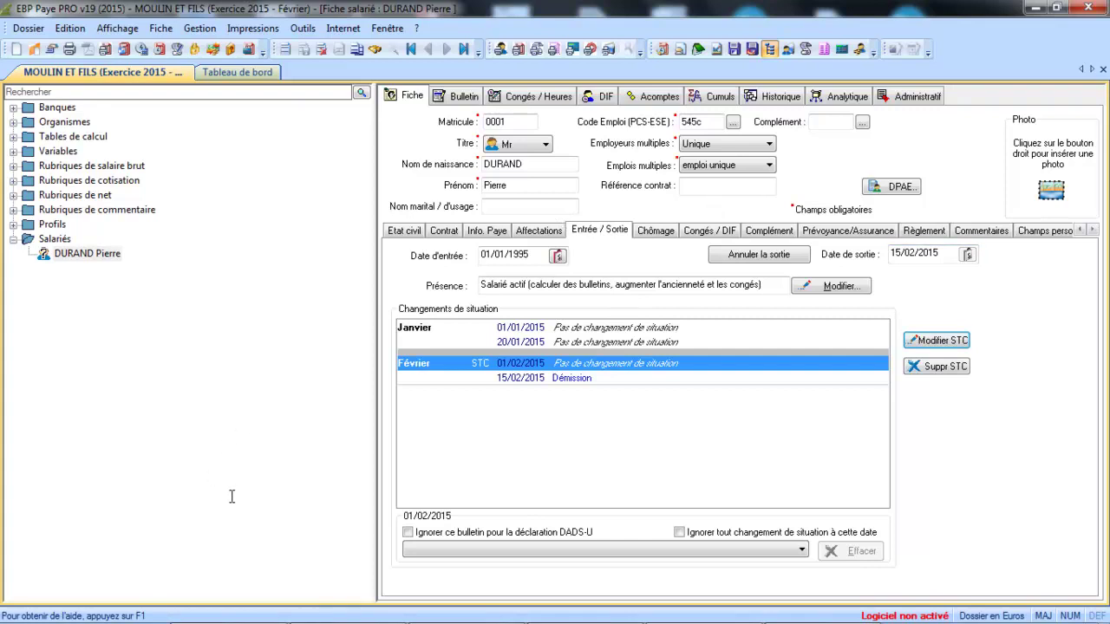
- Start a new administrative document for the employee from the "AE Dématérialisée (Etat préparatoire)" model, agreeing to continue preparing the PDF
{"action": "left_click", "coordinate": [916, 96]}
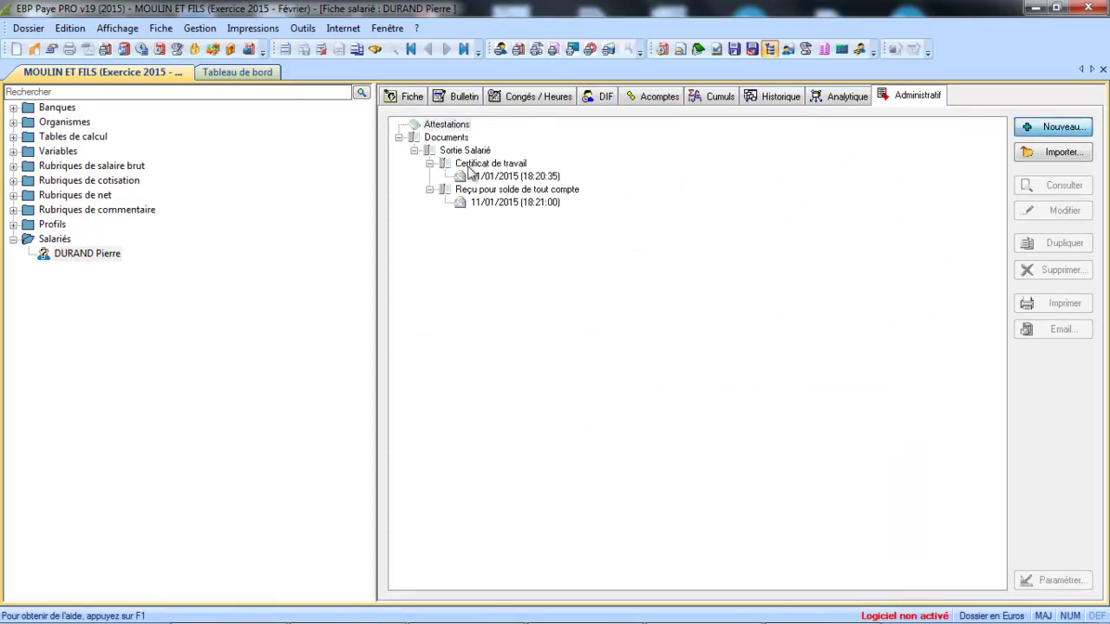
{"action": "left_click", "coordinate": [1054, 128]}
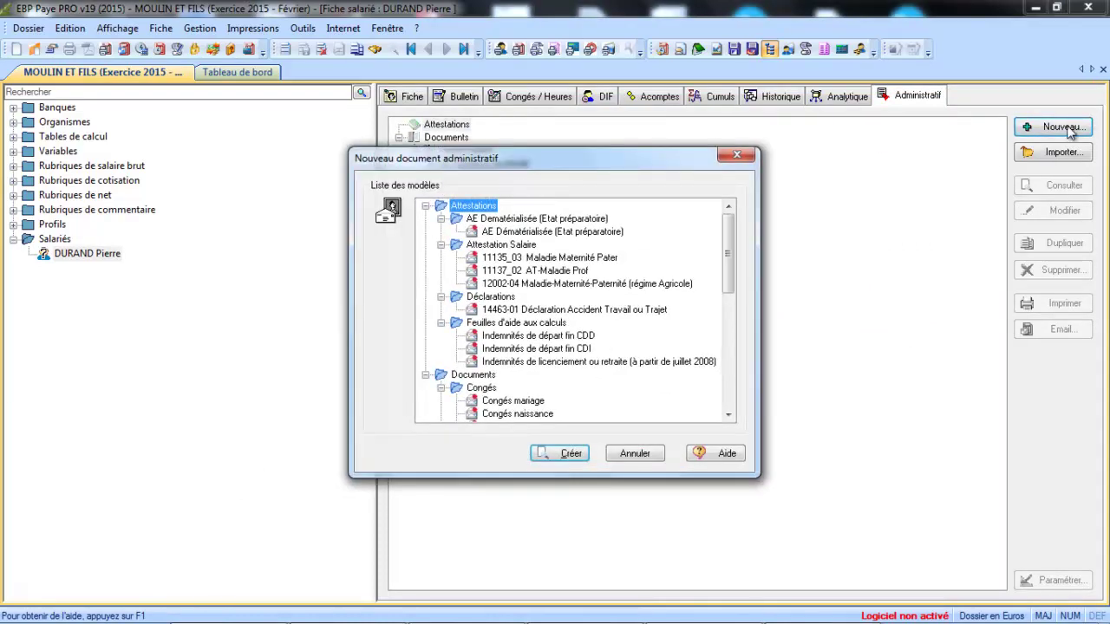
{"action": "key", "text": "Down"}
{"action": "key", "text": "Down"}
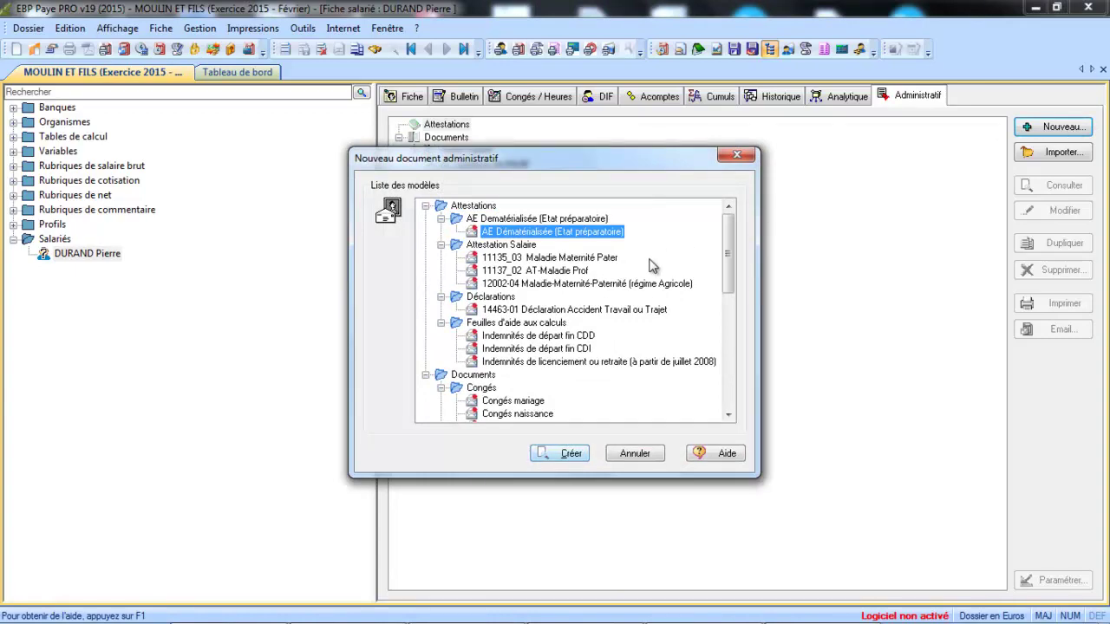
{"action": "key", "text": "Return"}
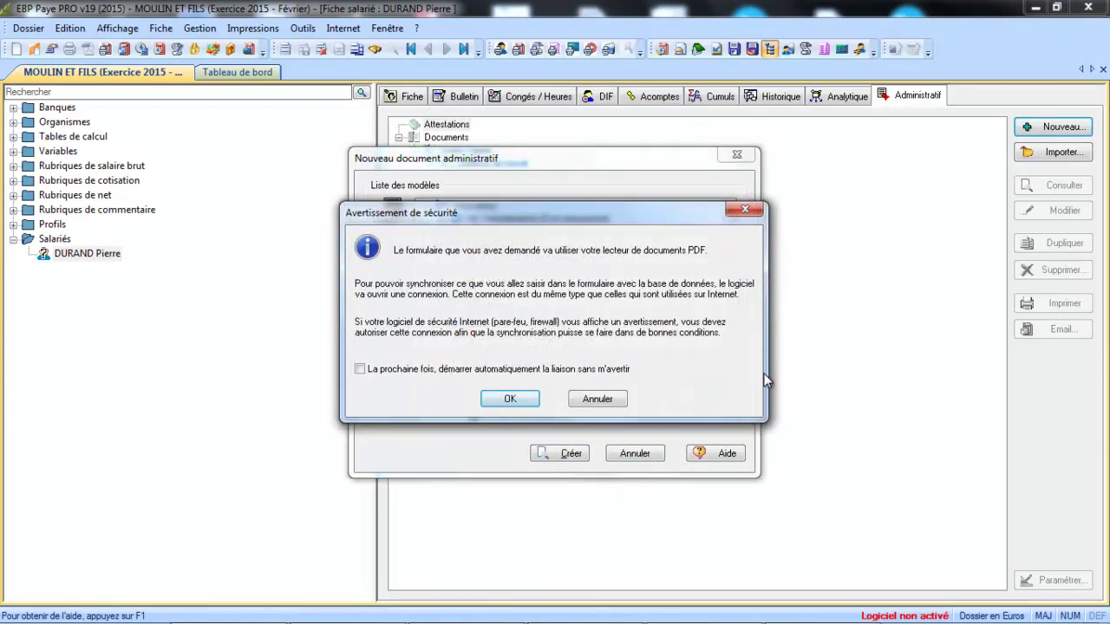
{"action": "left_click", "coordinate": [531, 401]}
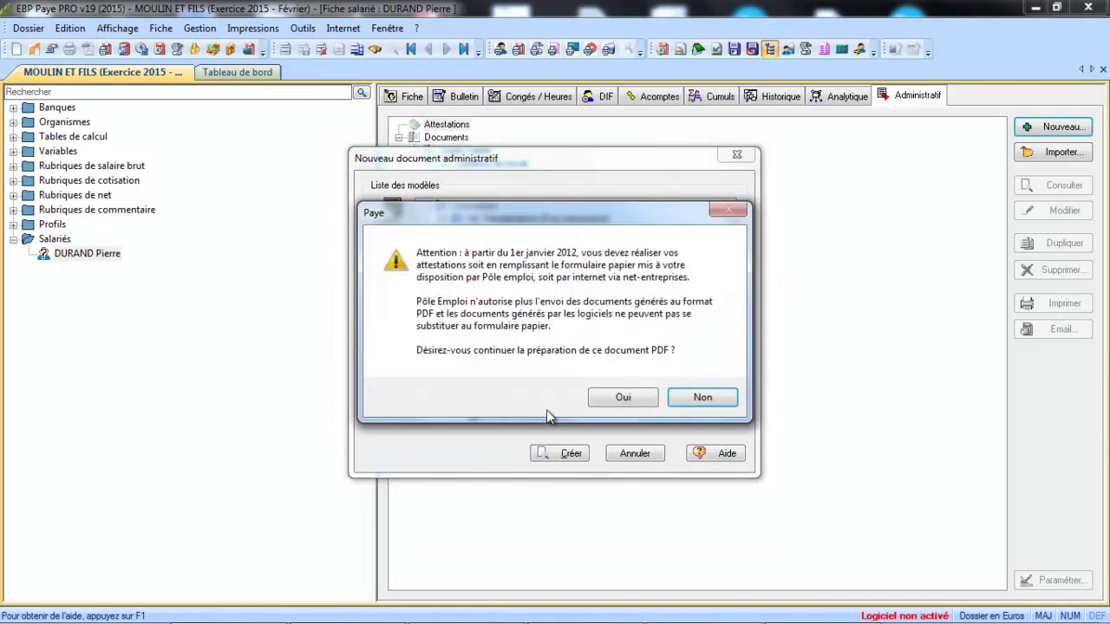
{"action": "key", "text": "Return"}
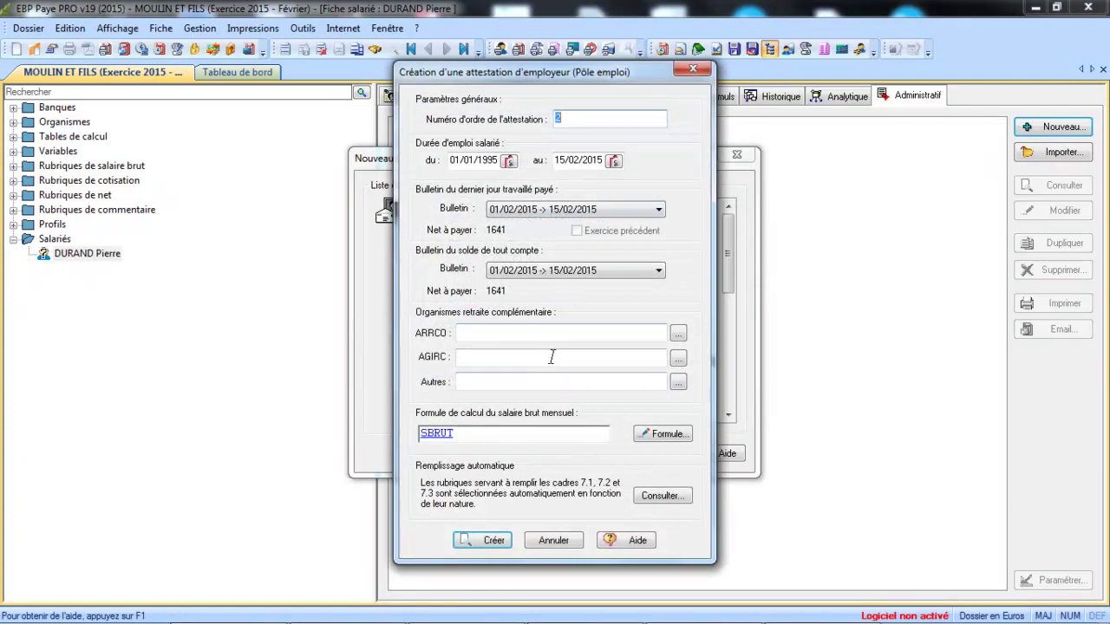
- Set the ARRCO supplementary pension organisation to malakoff non cadre and create the employer attestation for Pôle emploi
{"action": "left_click", "coordinate": [678, 357]}
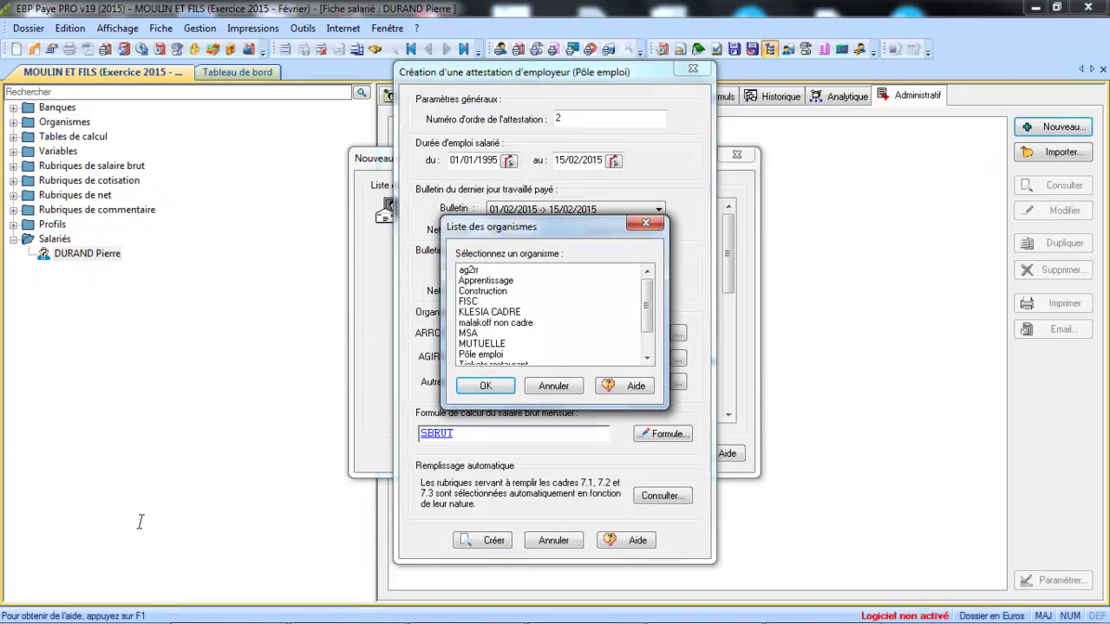
{"action": "key", "text": "m"}
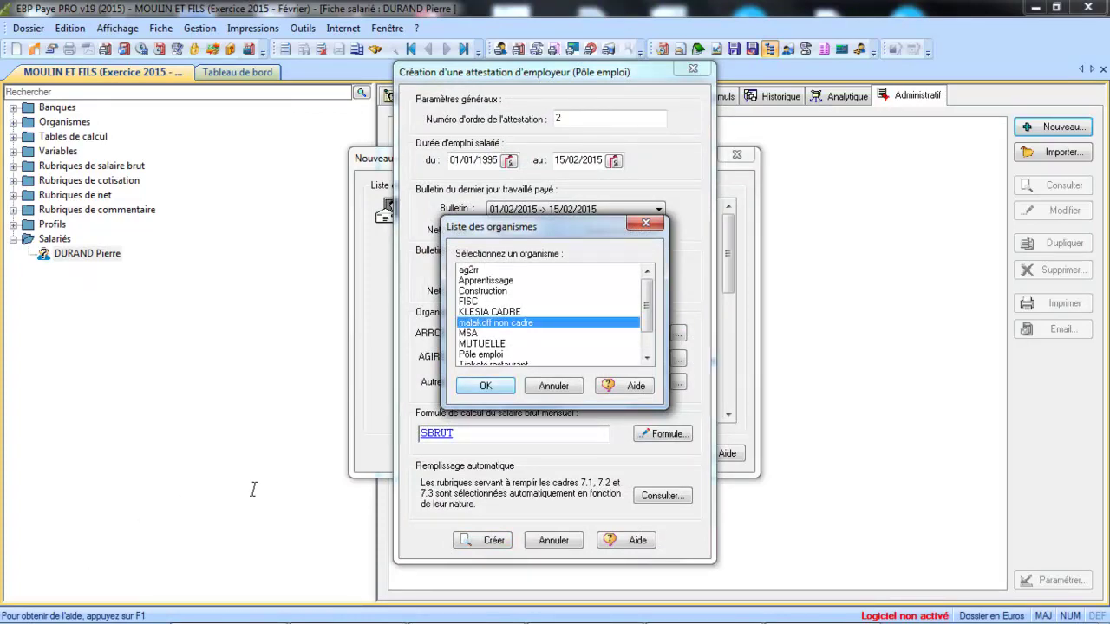
{"action": "key", "text": "Return"}
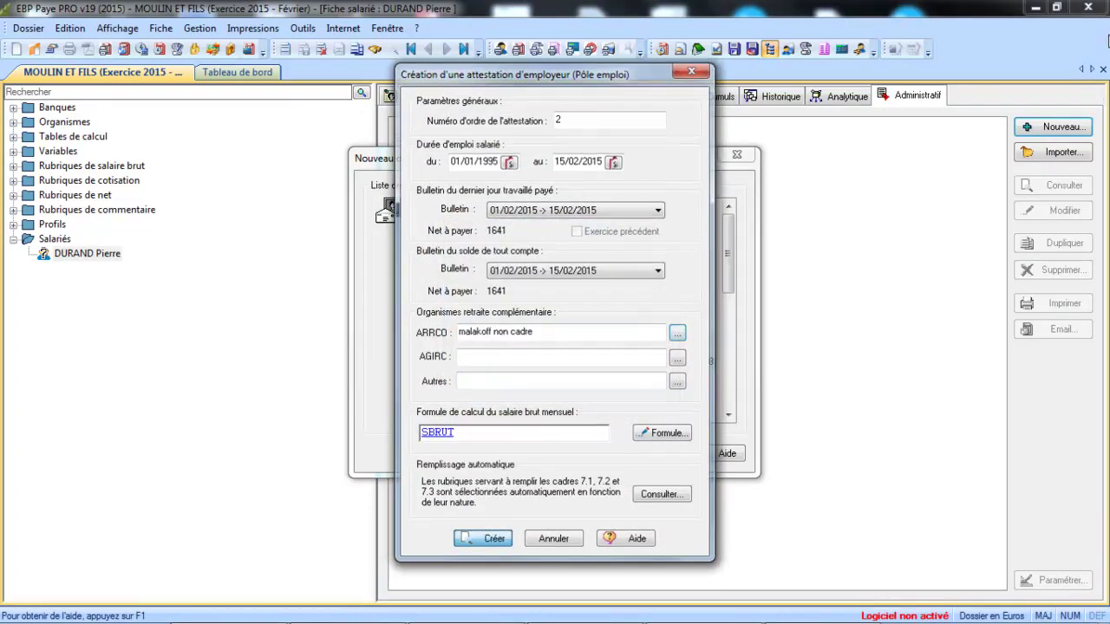
{"action": "key", "text": "Return"}
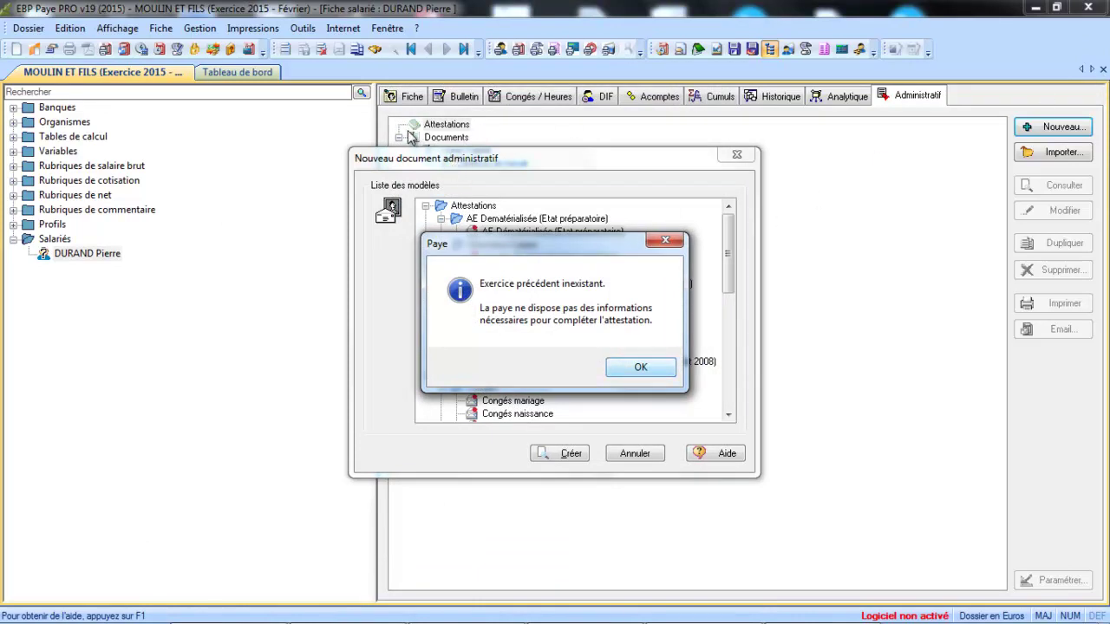
{"action": "key", "text": "Return"}
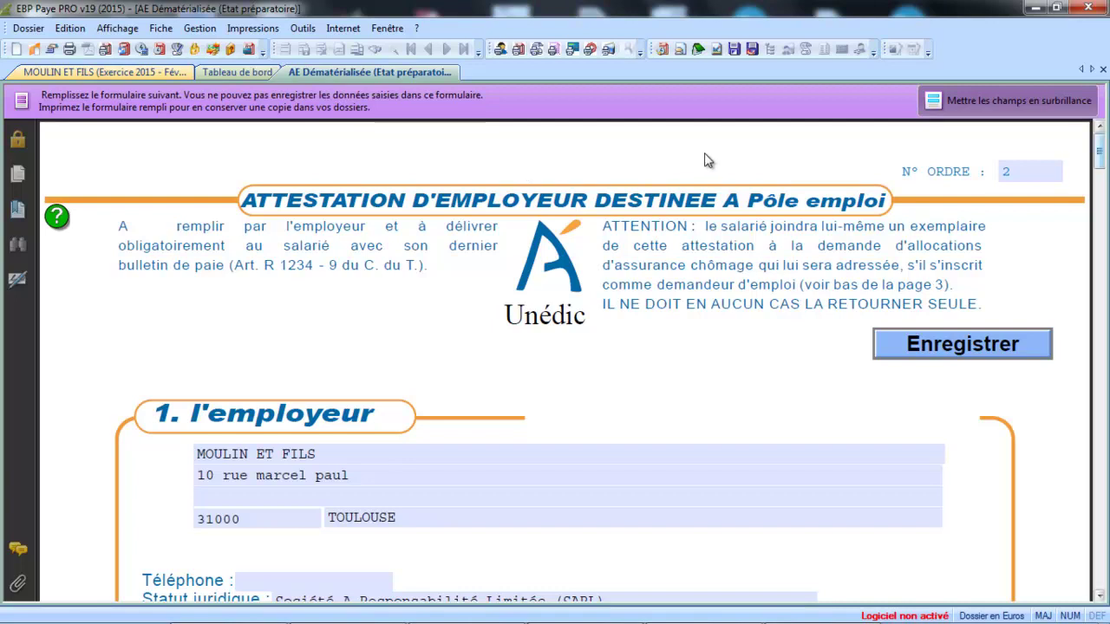
- Examine the attestation's employer, employee, pension fund, employment and termination reason sections, plus its monthly salaries and final settlement amounts
{"action": "left_click", "coordinate": [1006, 100]}
{"action": "scroll", "coordinate": [478, 181], "scroll_direction": "down", "scroll_amount": 10}
{"action": "scroll", "coordinate": [541, 325], "scroll_direction": "down", "scroll_amount": 7}
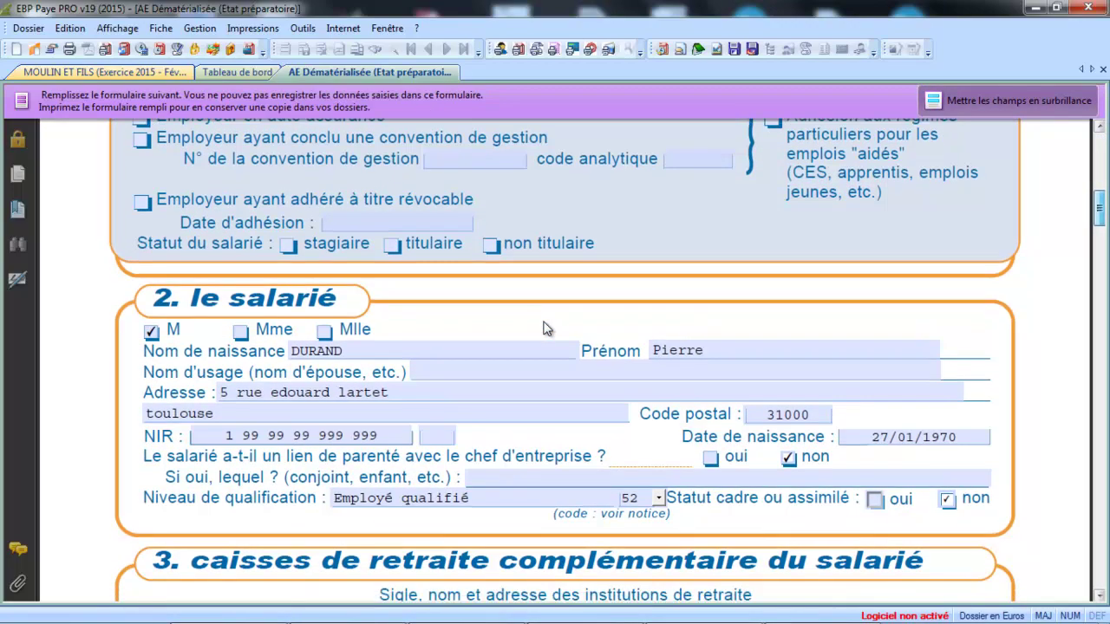
{"action": "scroll", "coordinate": [692, 335], "scroll_direction": "down", "scroll_amount": 4}
{"action": "scroll", "coordinate": [692, 336], "scroll_direction": "down", "scroll_amount": 2}
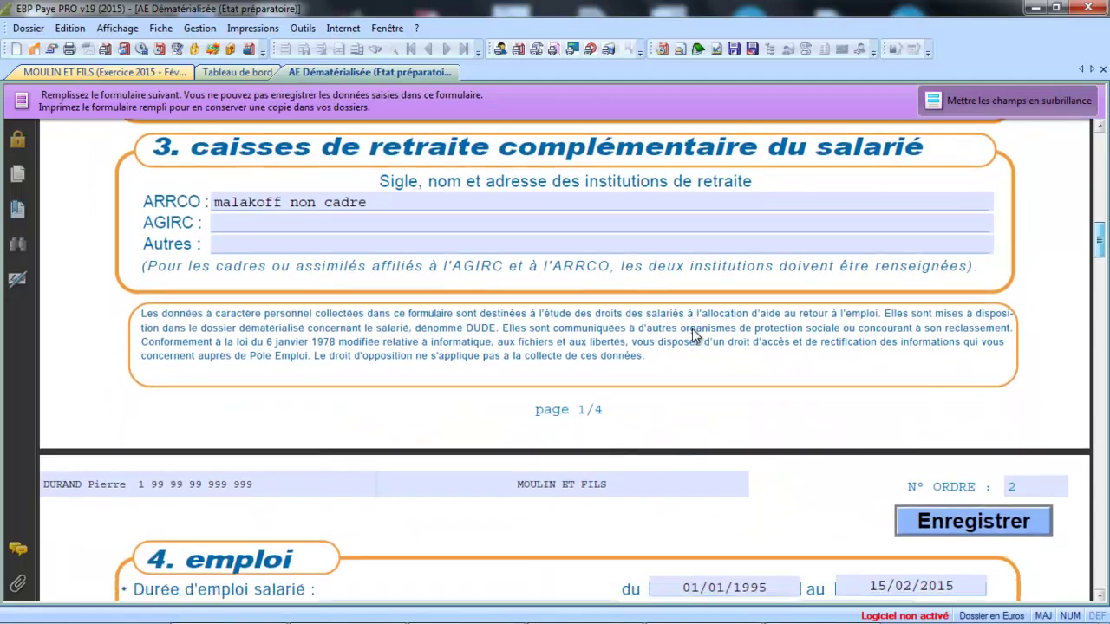
{"action": "scroll", "coordinate": [692, 335], "scroll_direction": "down", "scroll_amount": 20}
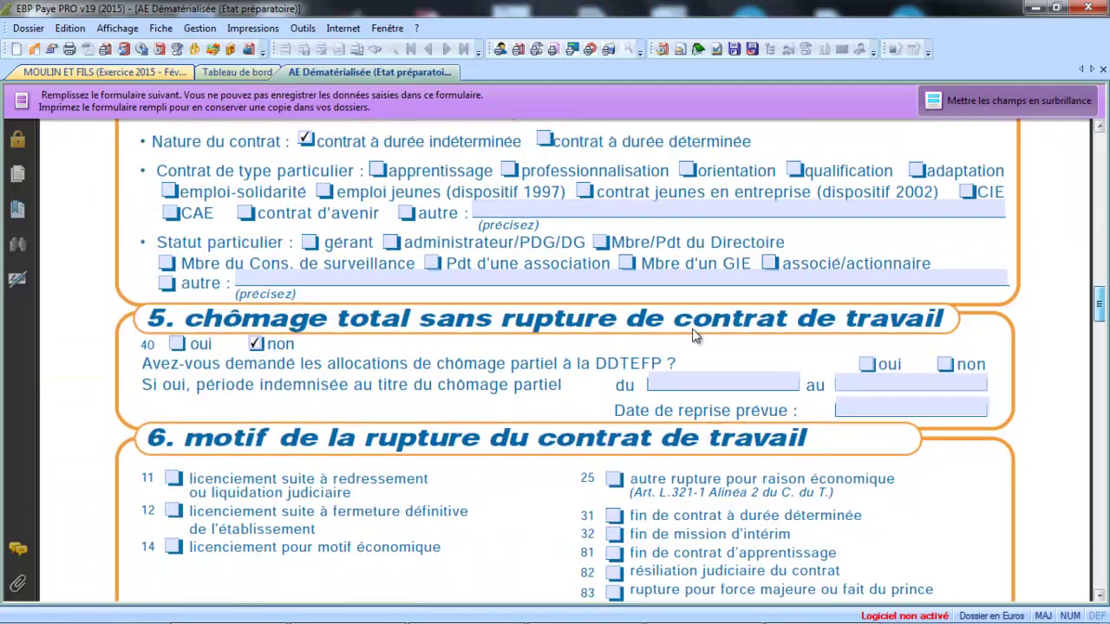
{"action": "scroll", "coordinate": [692, 335], "scroll_direction": "down", "scroll_amount": 18}
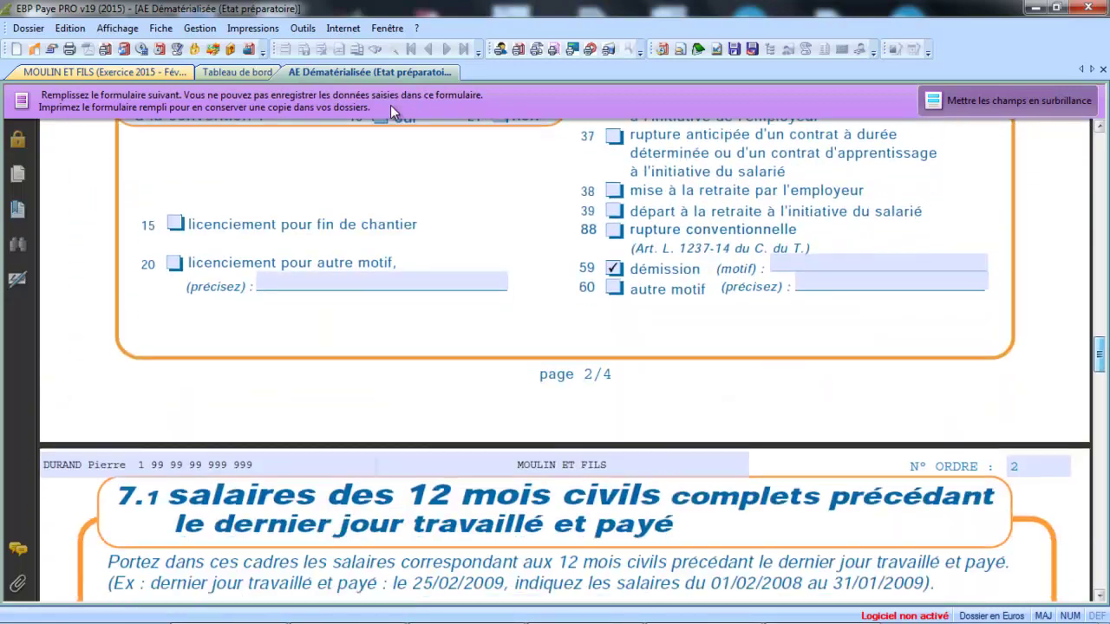
{"action": "scroll", "coordinate": [399, 97], "scroll_direction": "down", "scroll_amount": 8}
{"action": "scroll", "coordinate": [612, 240], "scroll_direction": "down", "scroll_amount": 4}
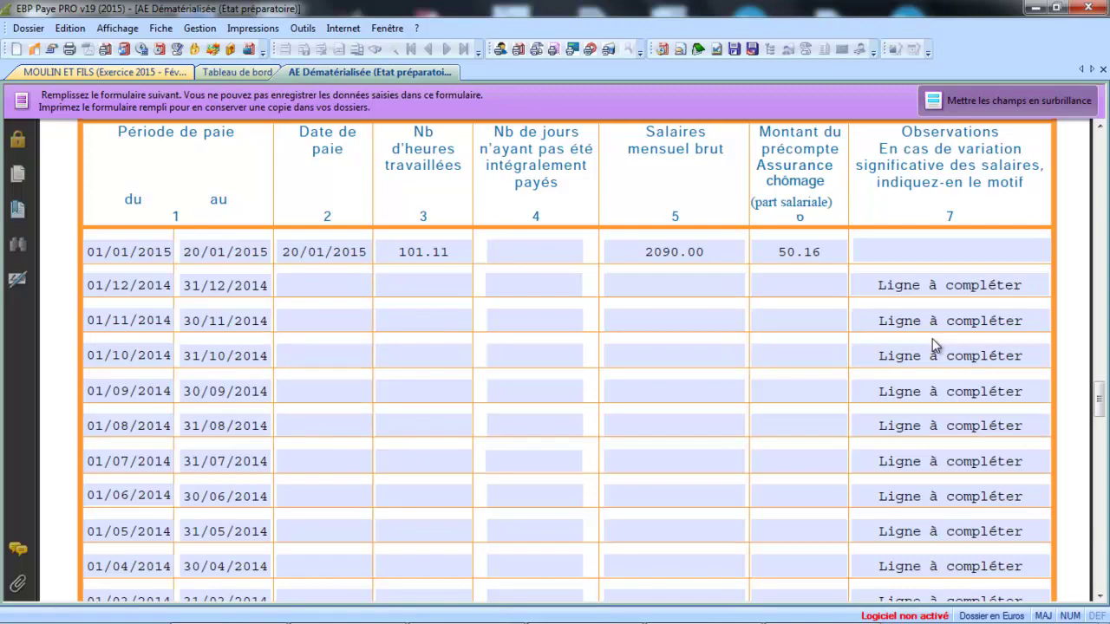
{"action": "scroll", "coordinate": [932, 340], "scroll_direction": "down", "scroll_amount": 5}
{"action": "scroll", "coordinate": [932, 339], "scroll_direction": "down", "scroll_amount": 10}
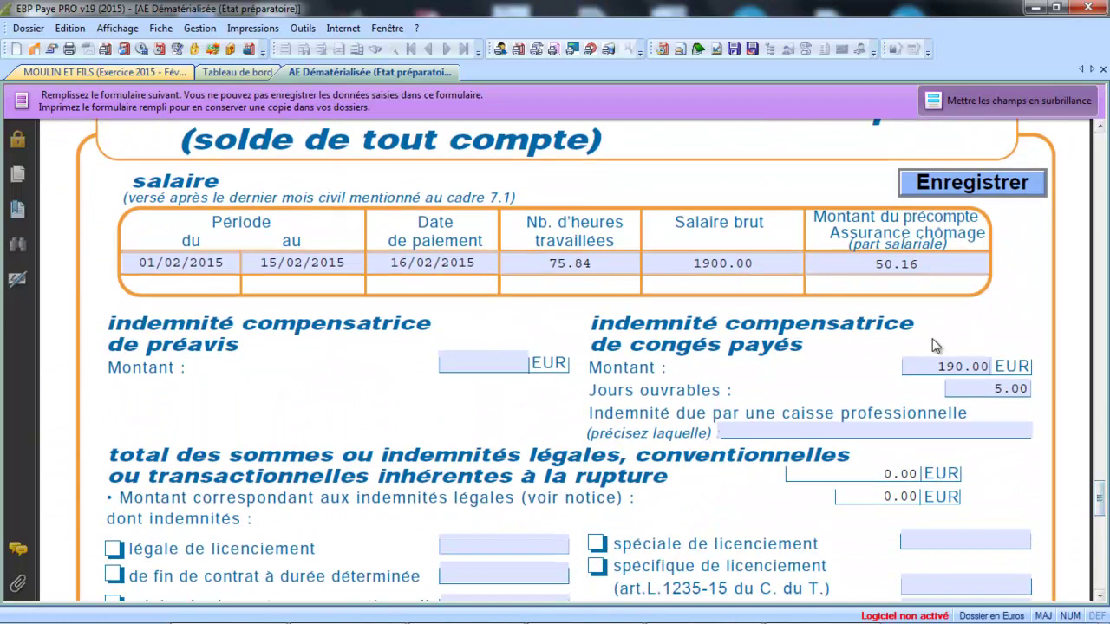
- Save the completed employer attestation and close the form
{"action": "left_click", "coordinate": [972, 183]}
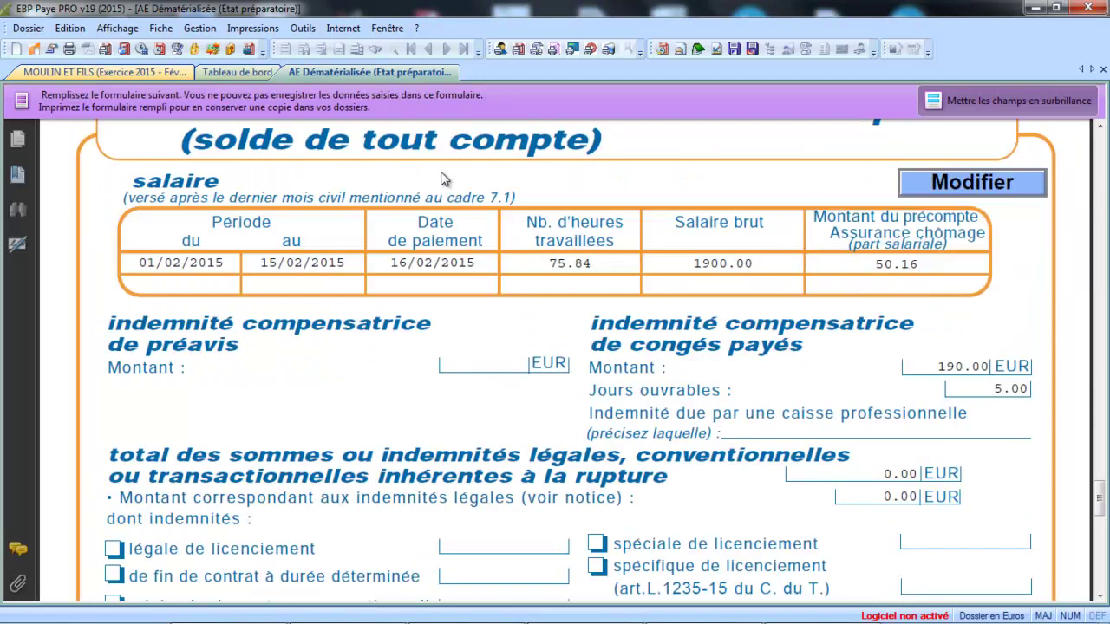
{"action": "left_click", "coordinate": [1103, 70]}
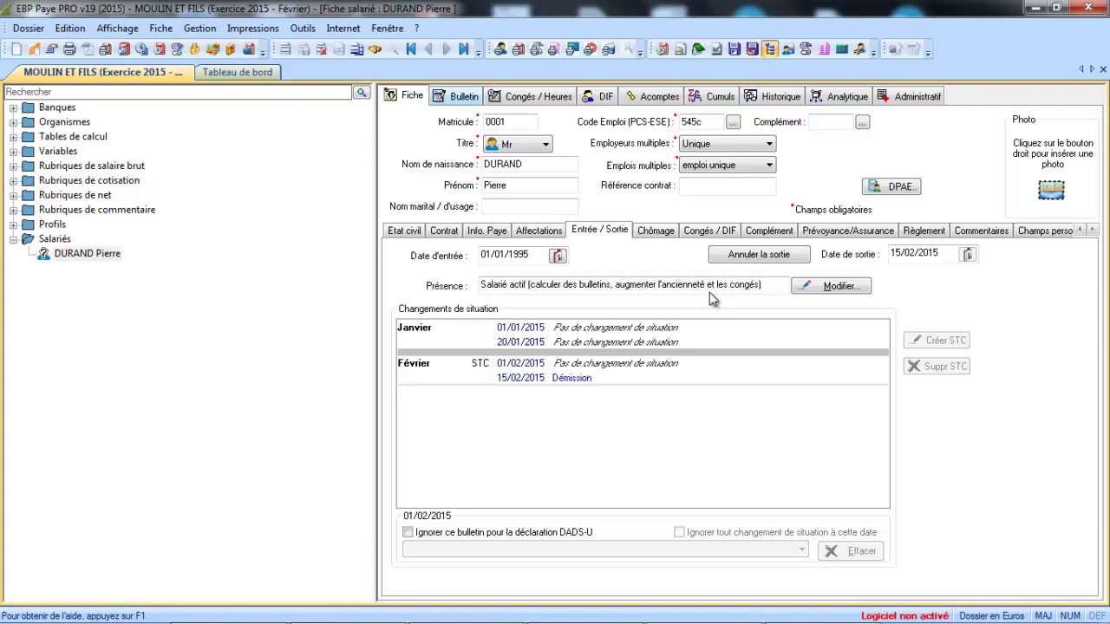
- Preview the employee's payslip for 01/02/2015 to 15/02/2015 and return to the employee record
{"action": "left_click", "coordinate": [457, 96]}
{"action": "key", "text": "Return"}
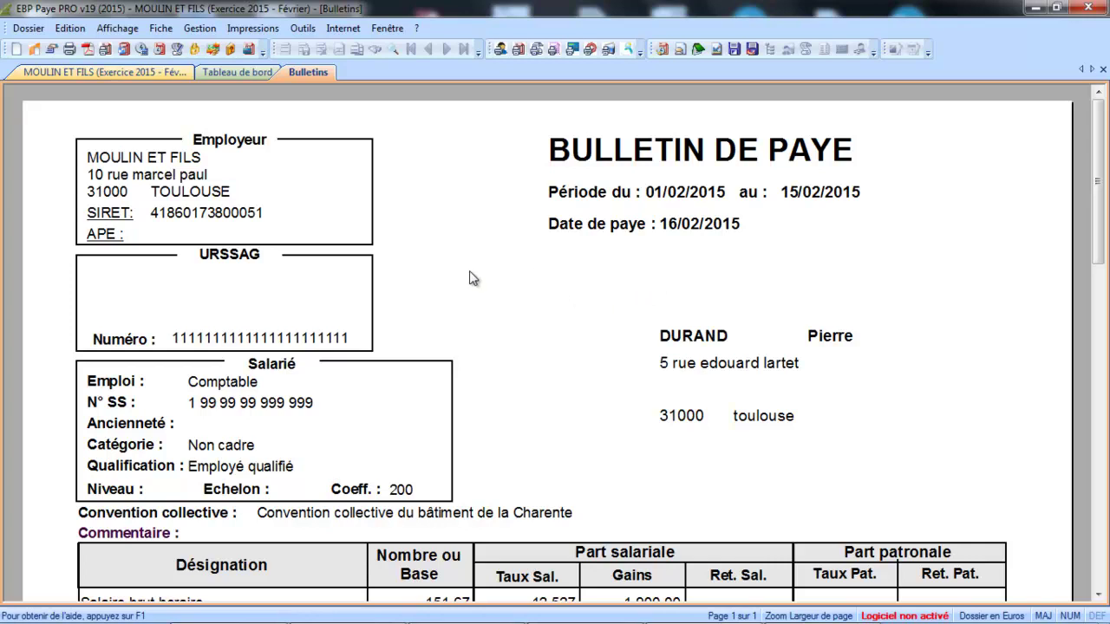
{"action": "key", "text": "Escape"}
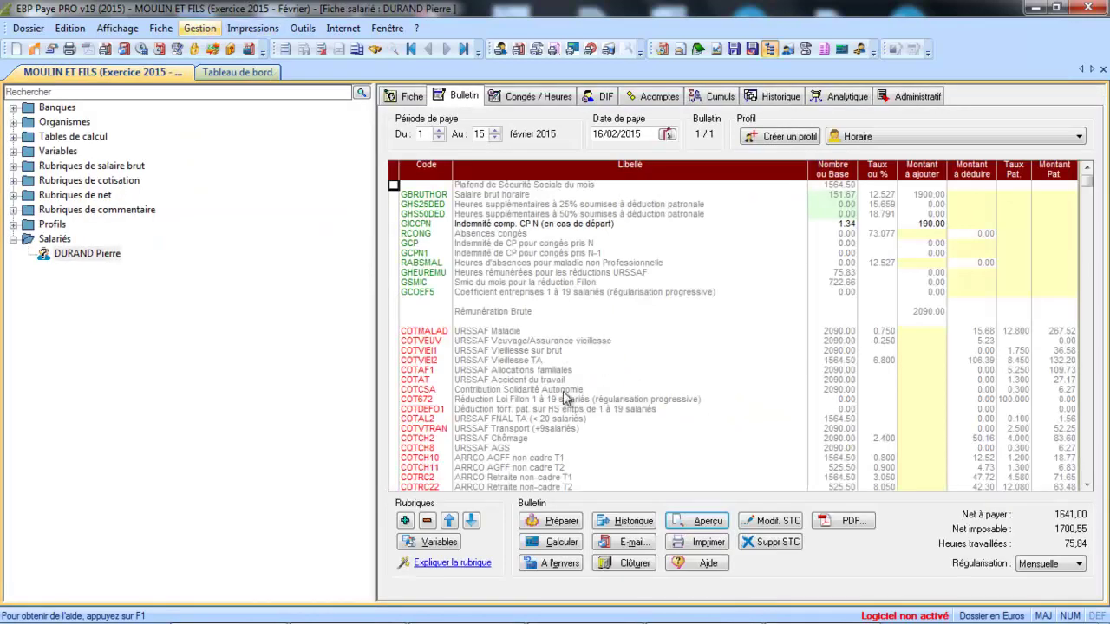
- Run the monthly closing for February, continuing despite the out-of-date payslip and the DADS-U inconsistencies
{"action": "key", "text": "alt+g"}
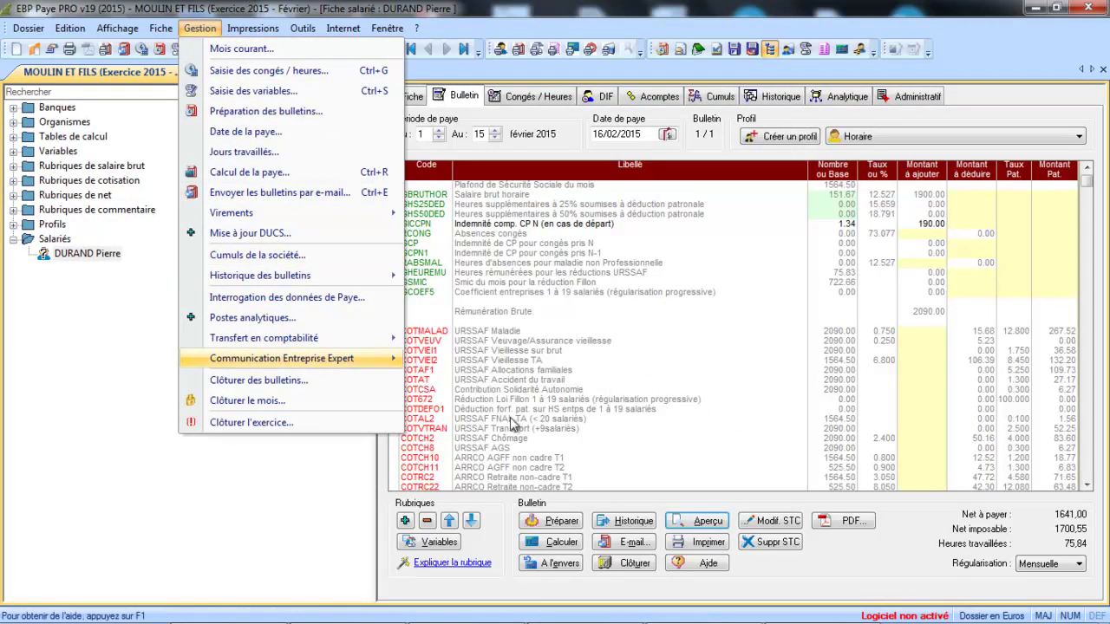
{"action": "key", "text": "Down"}
{"action": "key", "text": "Down"}
{"action": "key", "text": "Return"}
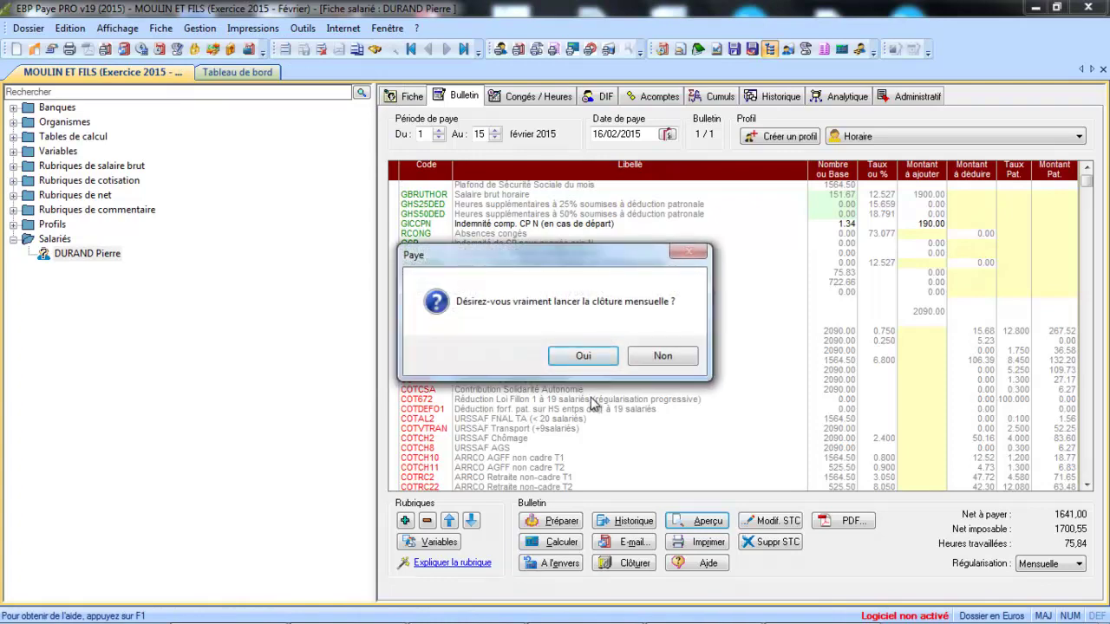
{"action": "key", "text": "Return"}
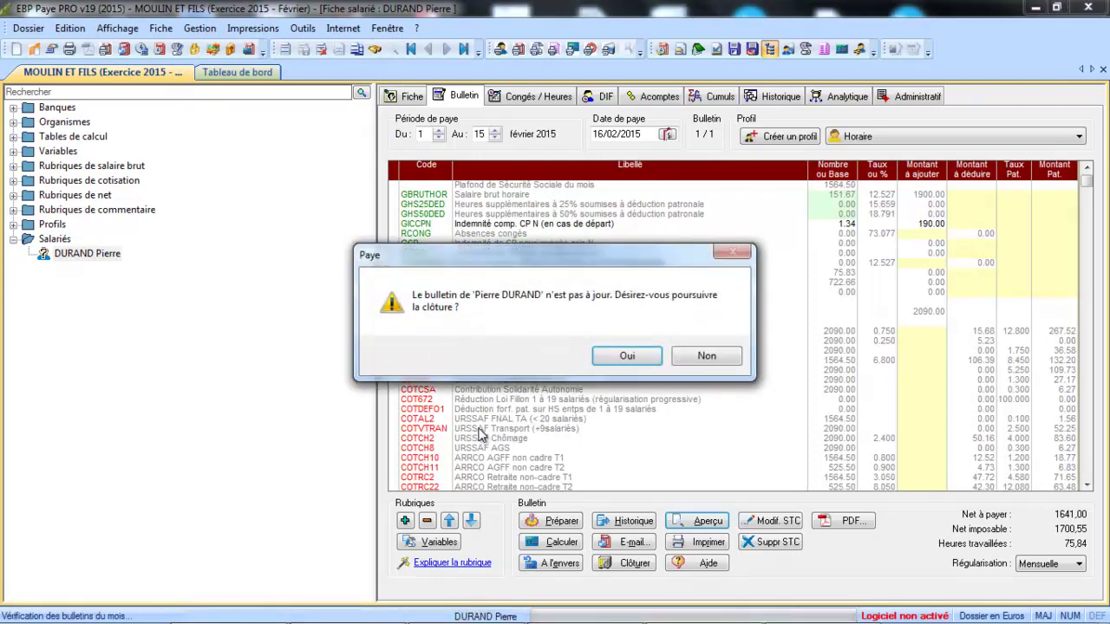
{"action": "key", "text": "Return"}
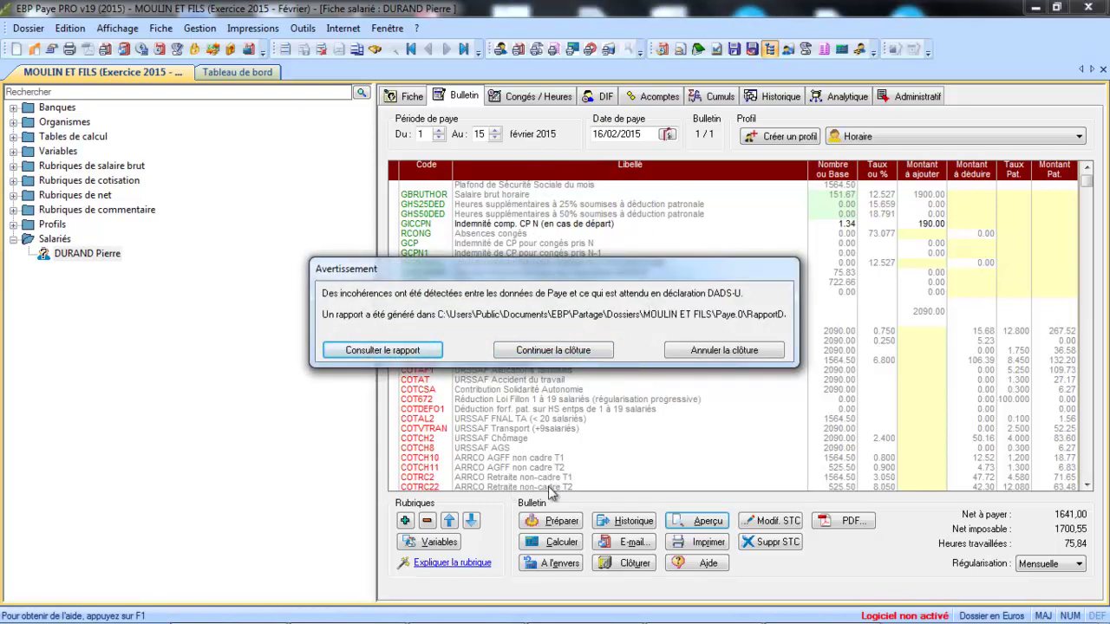
{"action": "left_click", "coordinate": [705, 350]}
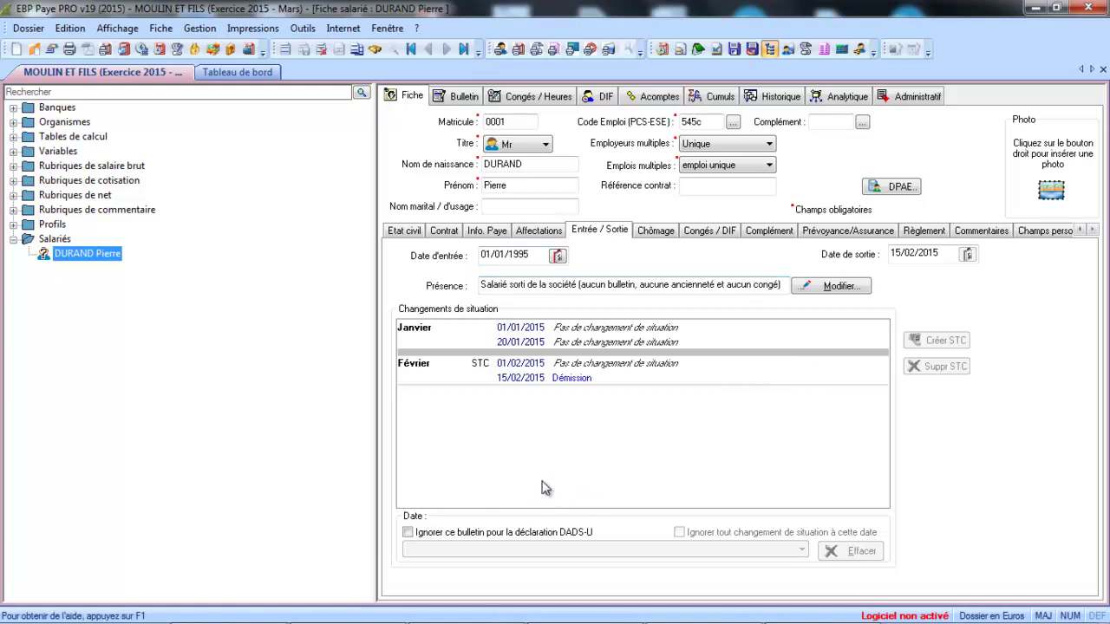
{"action": "key", "text": "alt"}
{"action": "key", "text": "Down"}
{"action": "key", "text": "Down"}
{"action": "key", "text": "Down"}
{"action": "key", "text": "Down"}
{"action": "key", "text": "Down"}
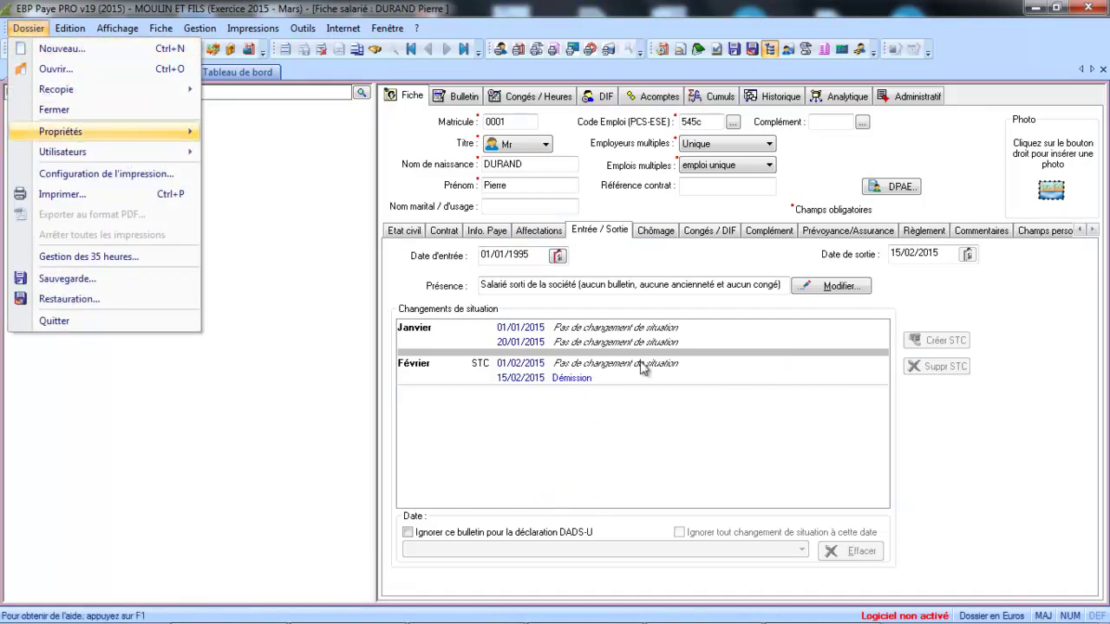
{"action": "key", "text": "Right"}
{"action": "key", "text": "Down"}
{"action": "key", "text": "Down"}
{"action": "key", "text": "Down"}
{"action": "key", "text": "Down"}
{"action": "key", "text": "Down"}
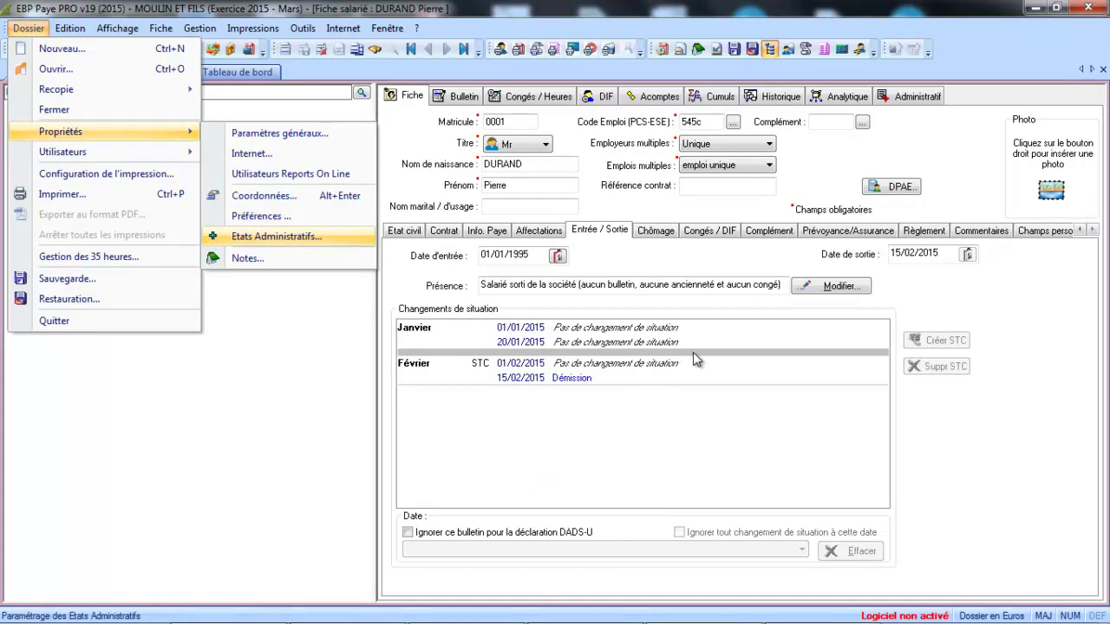
{"action": "left_click", "coordinate": [700, 421]}
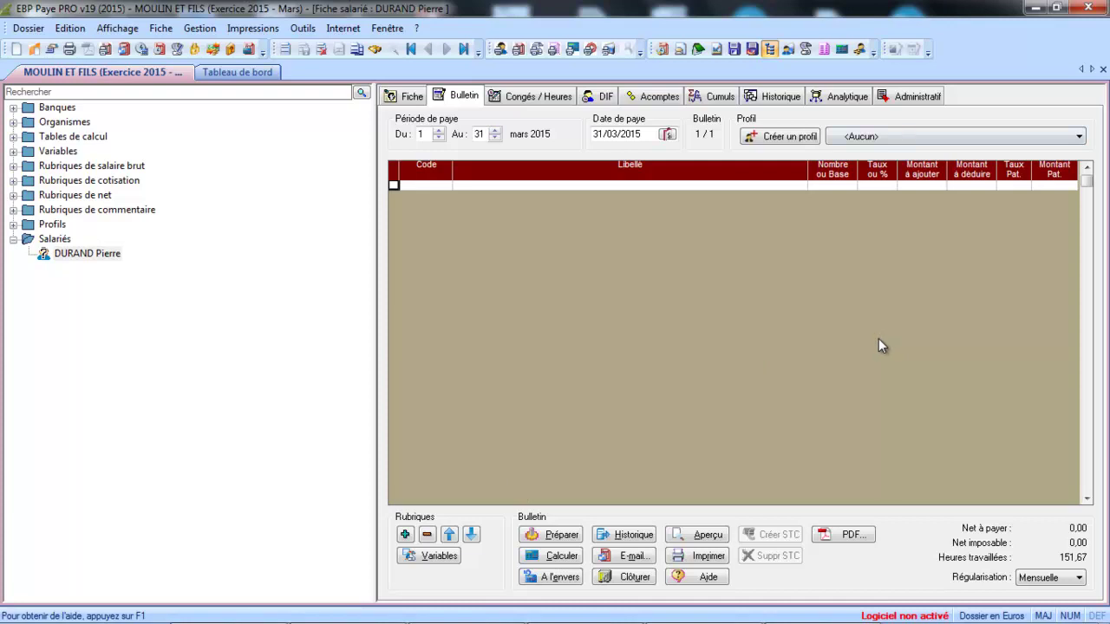
- Show the employee's administrative documents to check the stored attestation, work certificate and final settlement receipt
{"action": "left_click", "coordinate": [915, 98]}
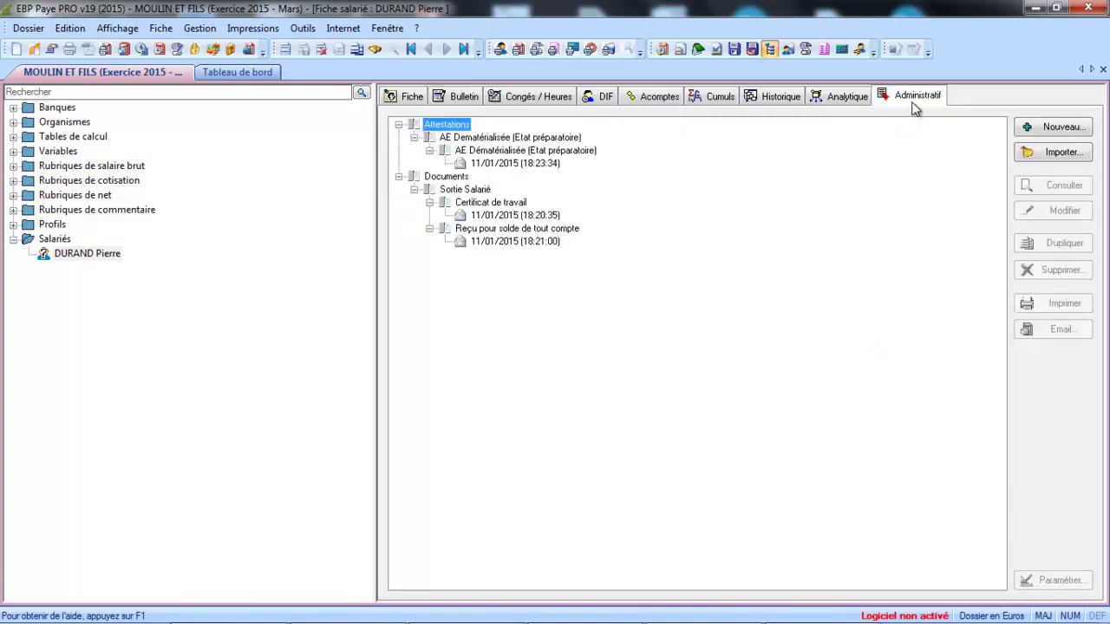